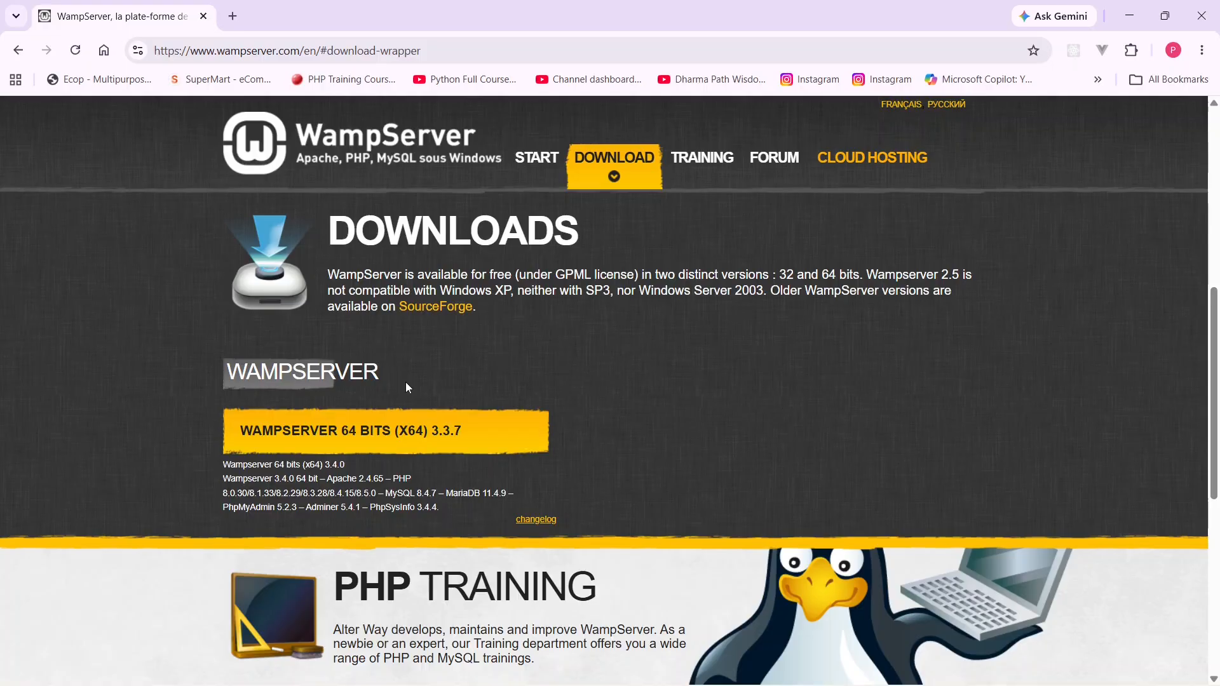
- Search the web for "wampserver official website" in a new browser tab
click(232, 16)
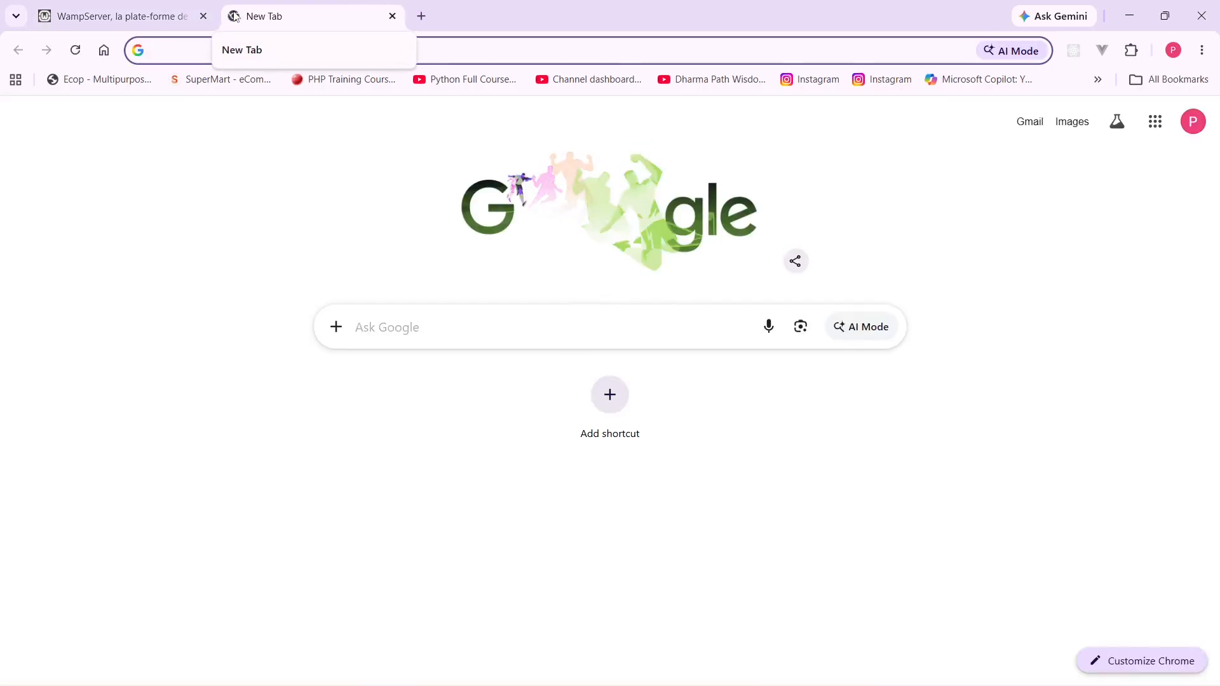
text(a)
key(BackSpace)
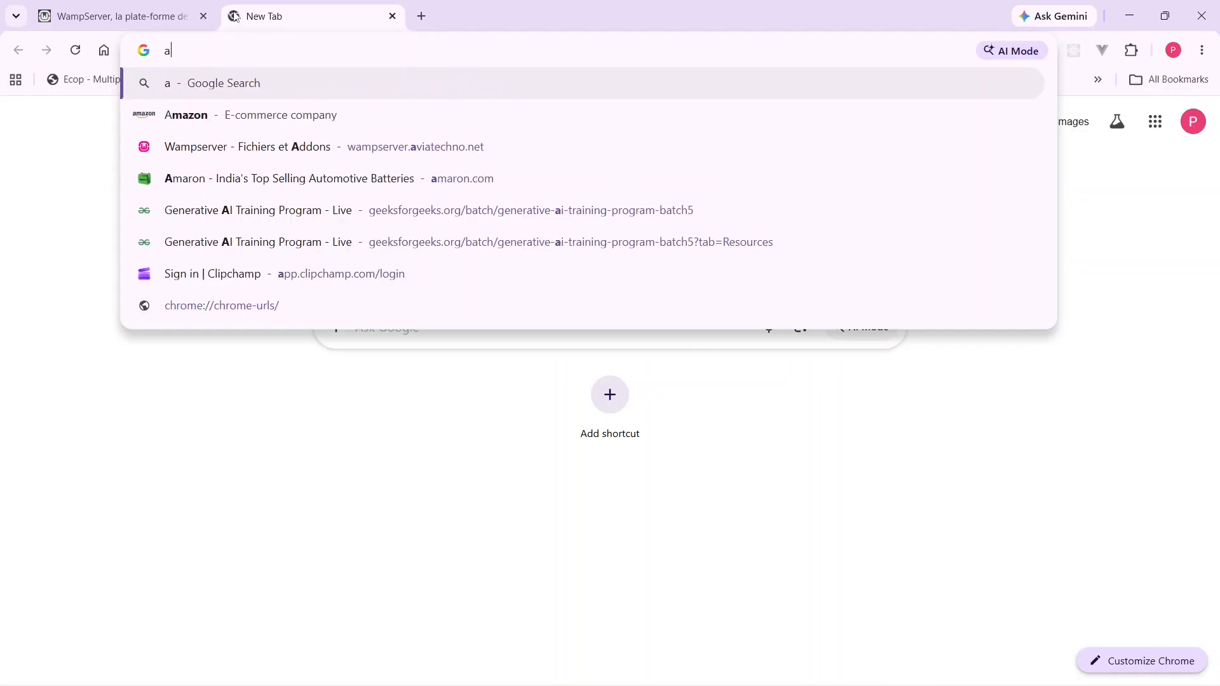
text(wamp)
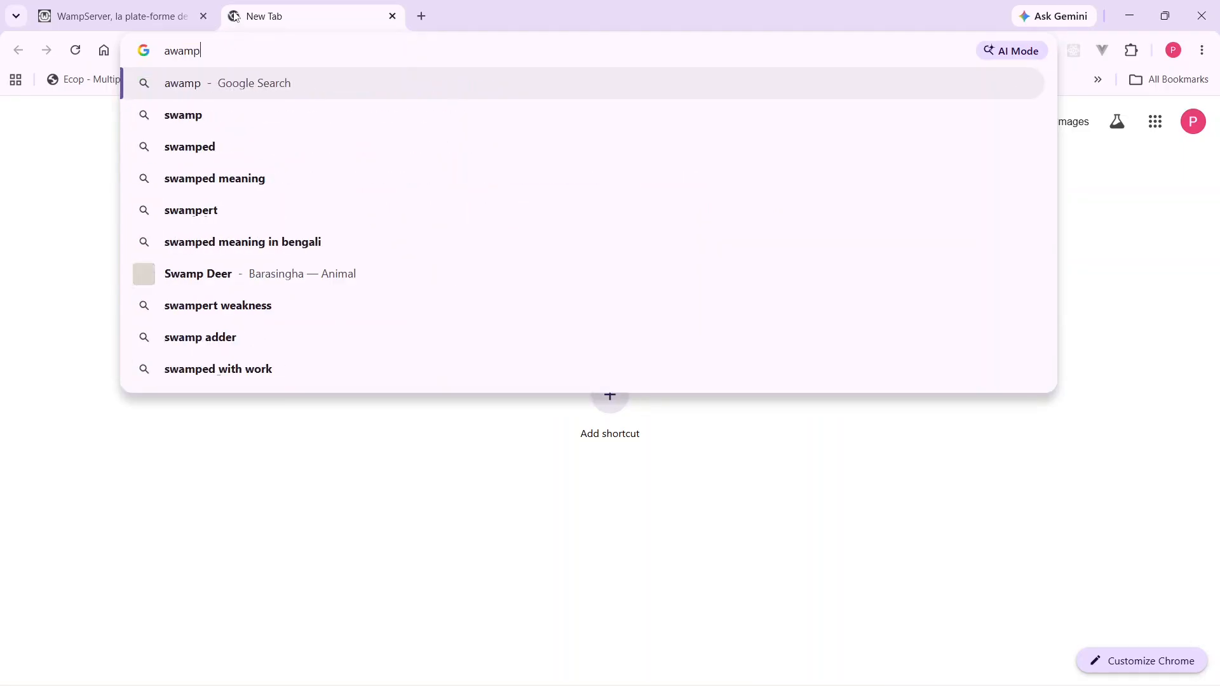
key(BackSpace)
key(BackSpace)
key(BackSpace)
key(BackSpace)
key(BackSpace)
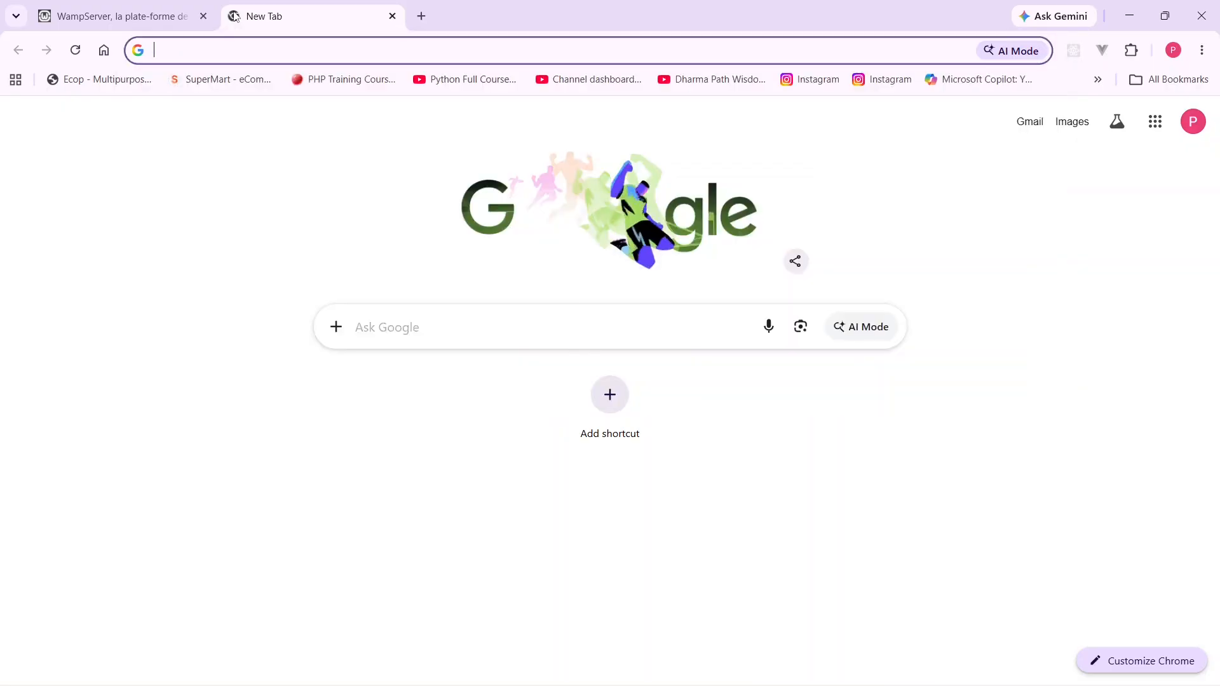
text(wampserver.aviatechno.net)
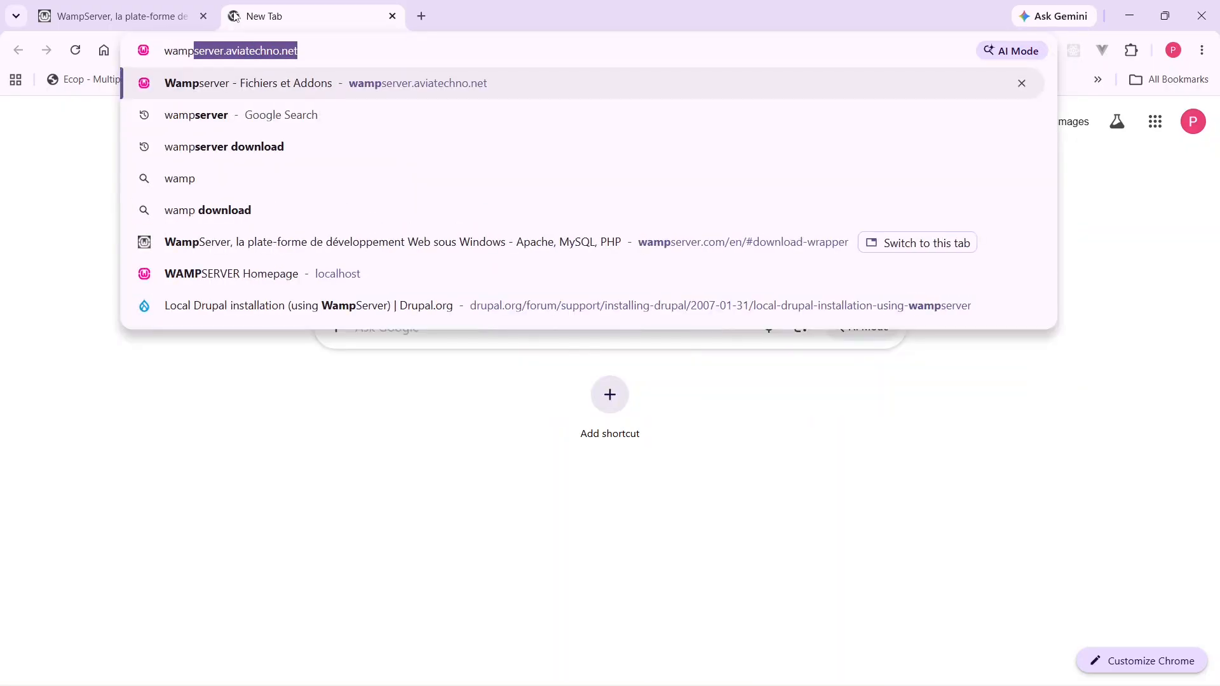
key(Right)
key(BackSpace)
key(BackSpace)
key(BackSpace)
key(BackSpace)
key(BackSpace)
key(BackSpace)
key(BackSpace)
key(BackSpace)
key(BackSpace)
key(BackSpace)
key(BackSpace)
key(BackSpace)
key(BackSpace)
key(BackSpace)
key(BackSpace)
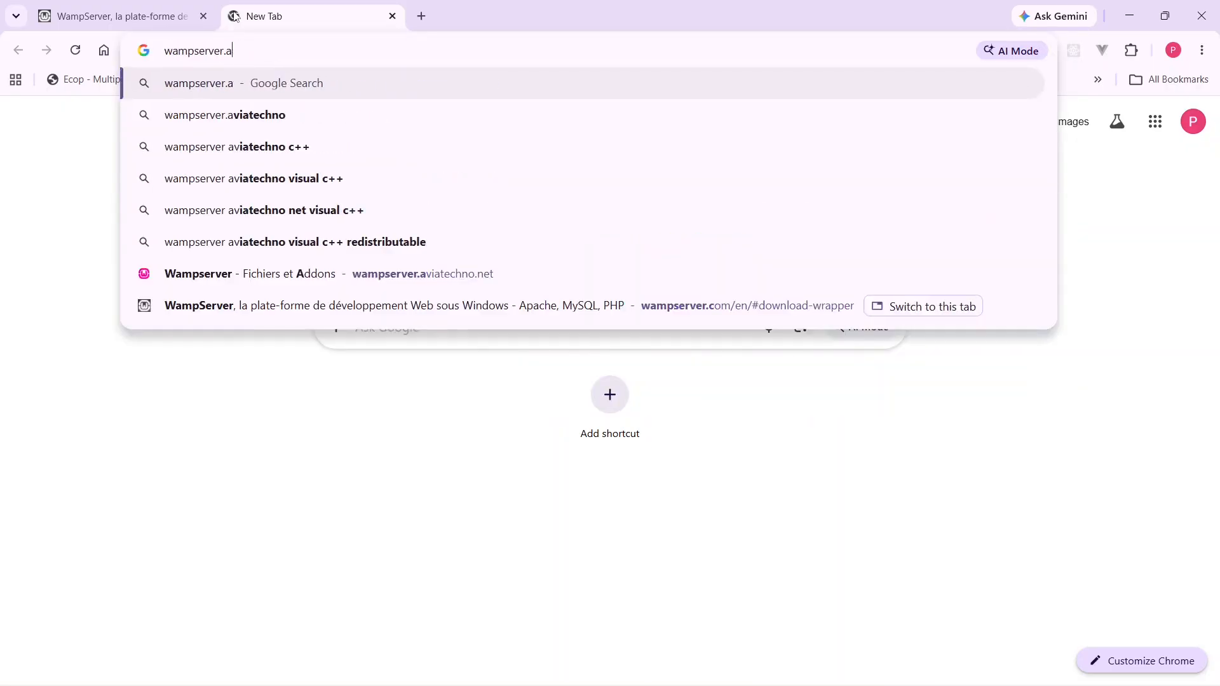
text(offe)
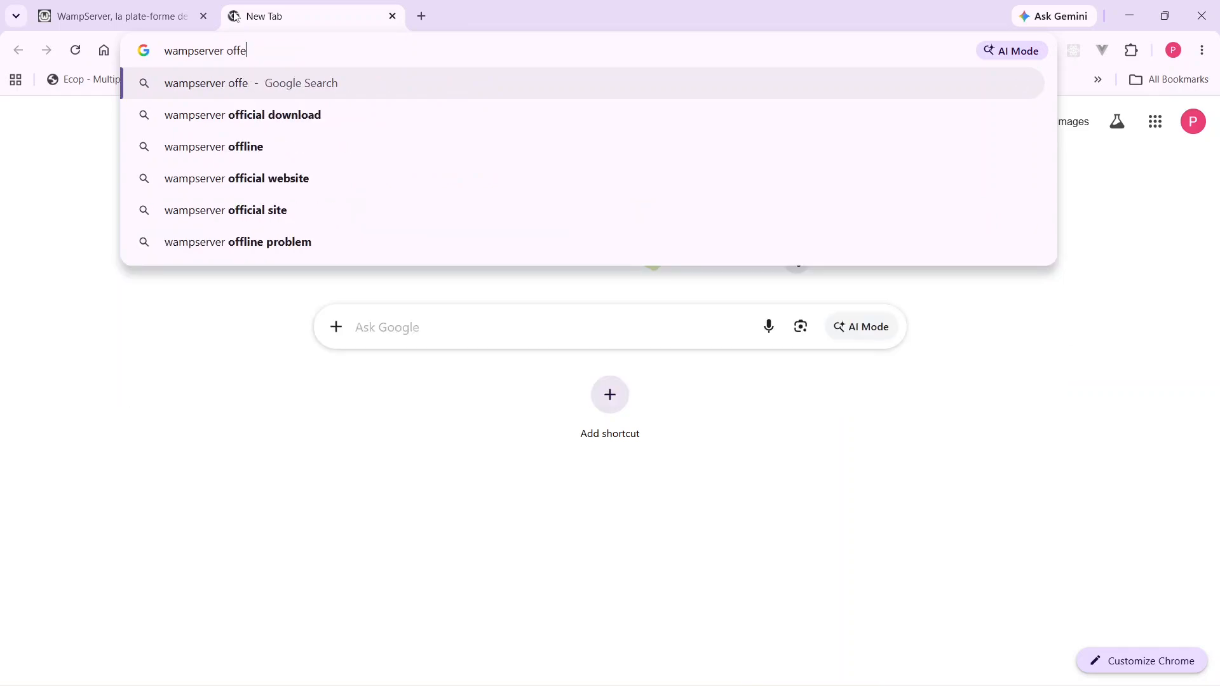
click(198, 179)
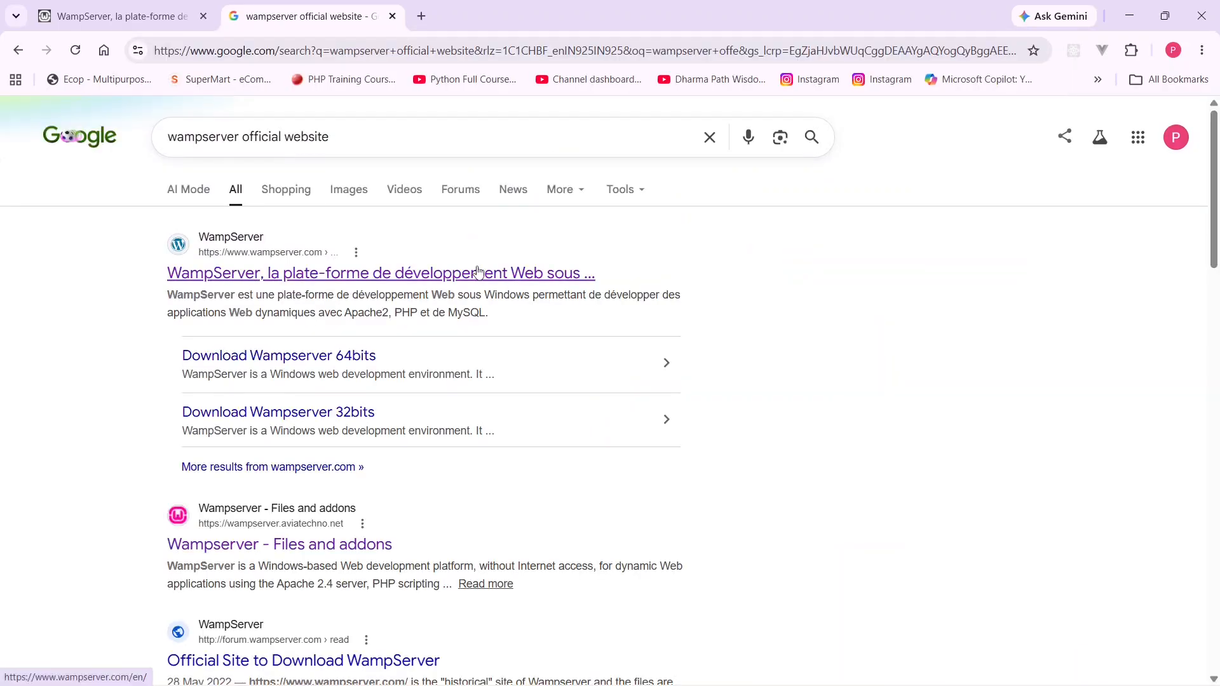
- Open the official WampServer site from the results and bring up the download form for WampServer 64 bits (x64) 3.3.7
click(300, 277)
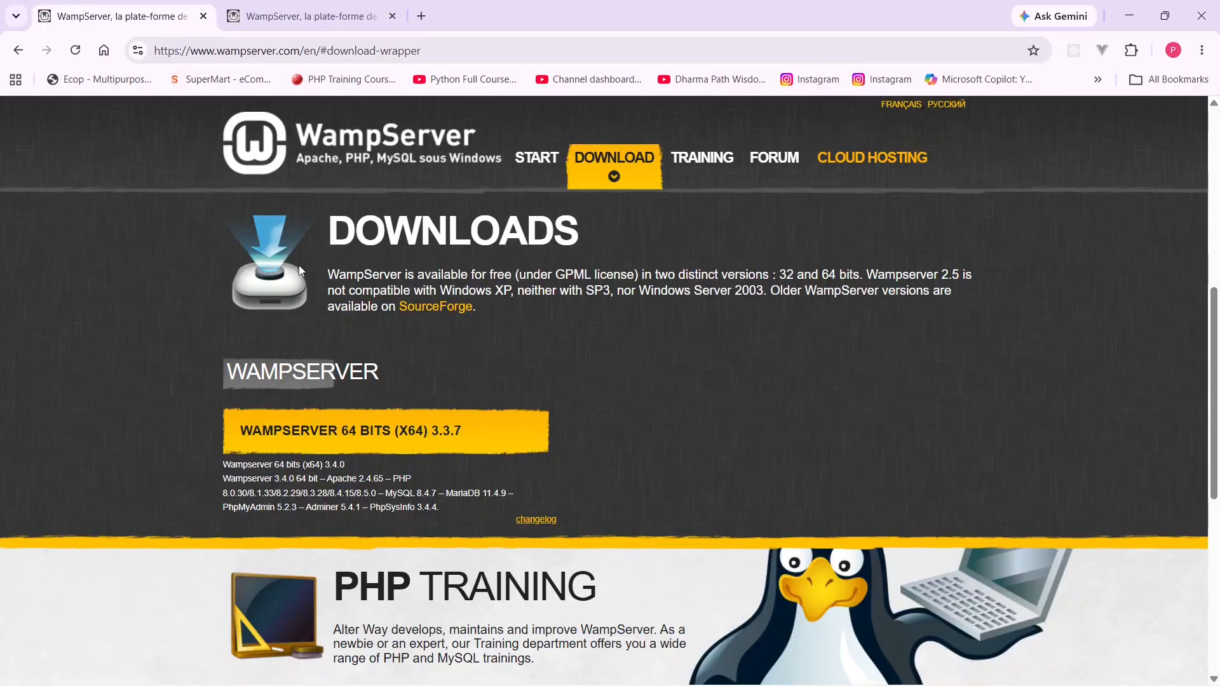
click(372, 5)
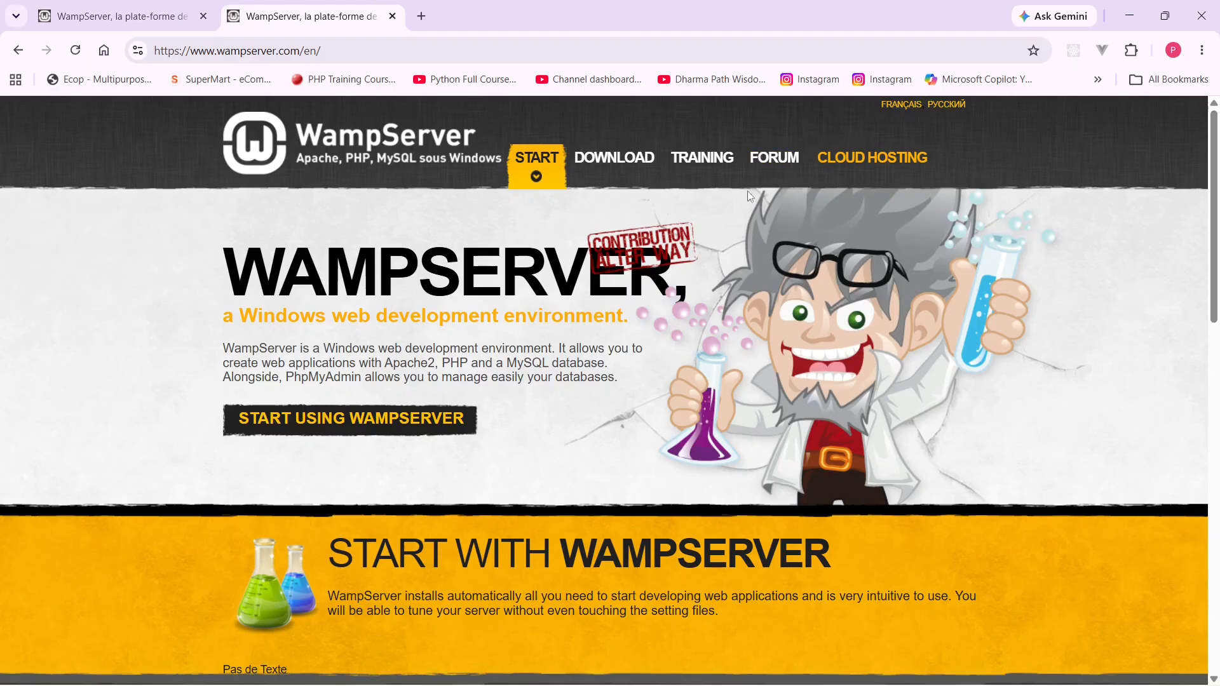
click(622, 170)
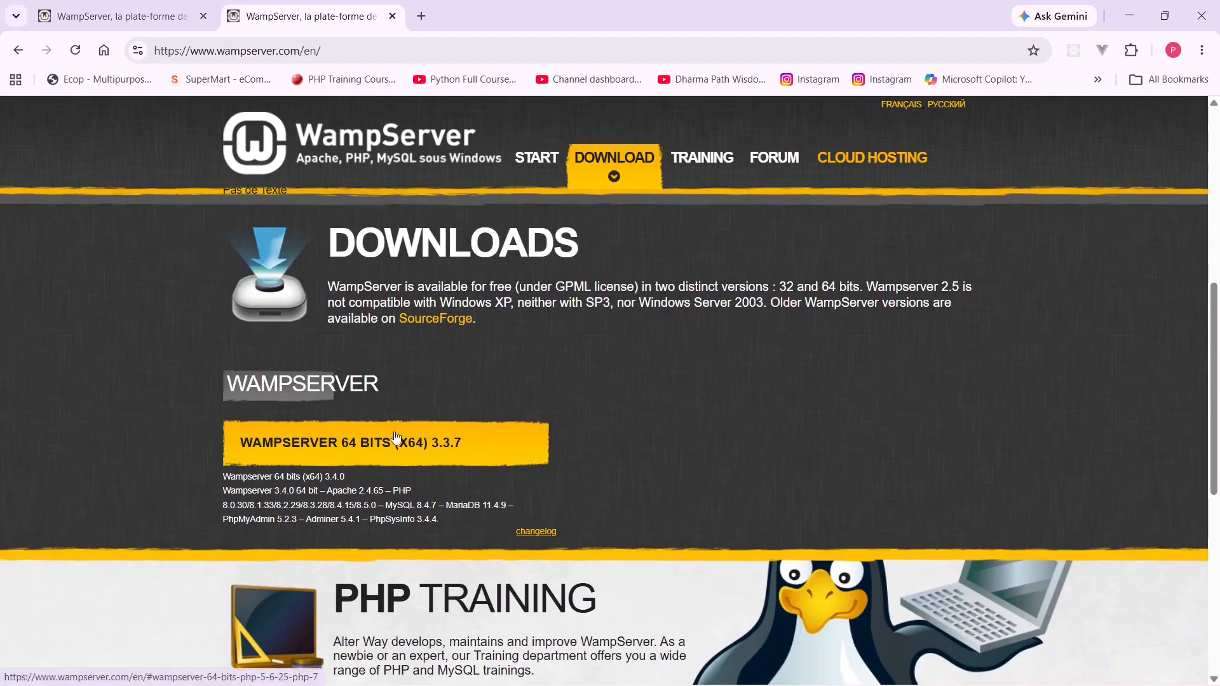
click(395, 437)
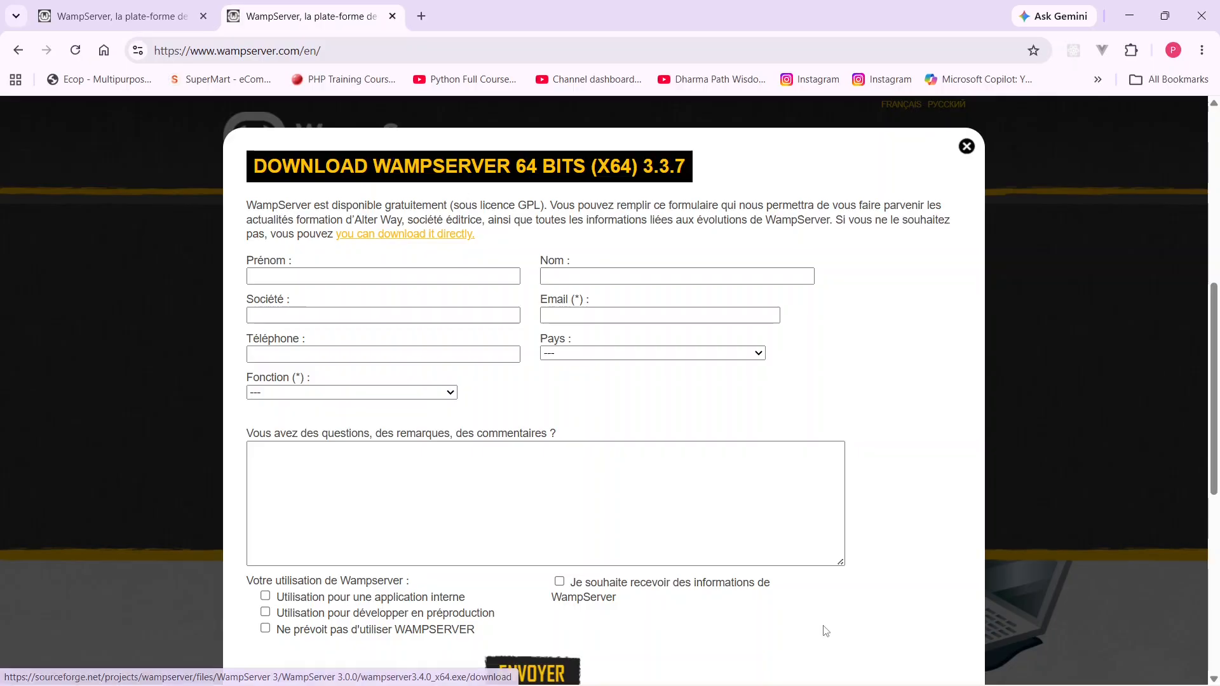
- Switch to File Explorer and open the wampsetup folder inside Downloads
click(630, 669)
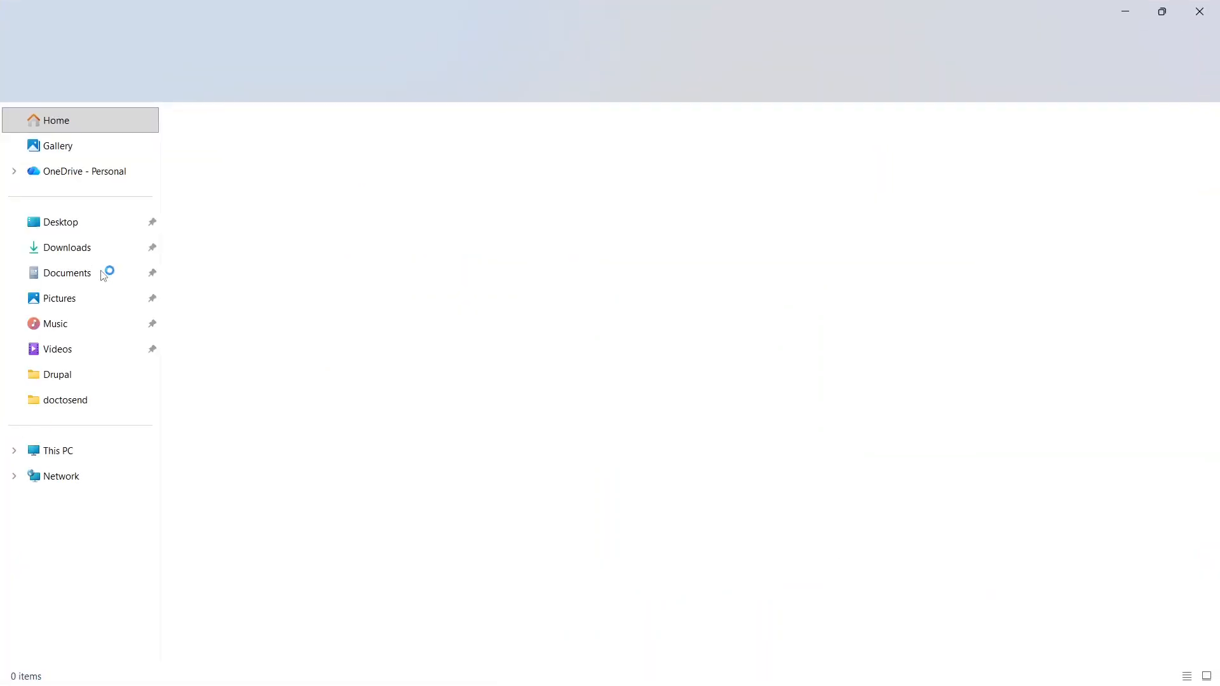
click(77, 457)
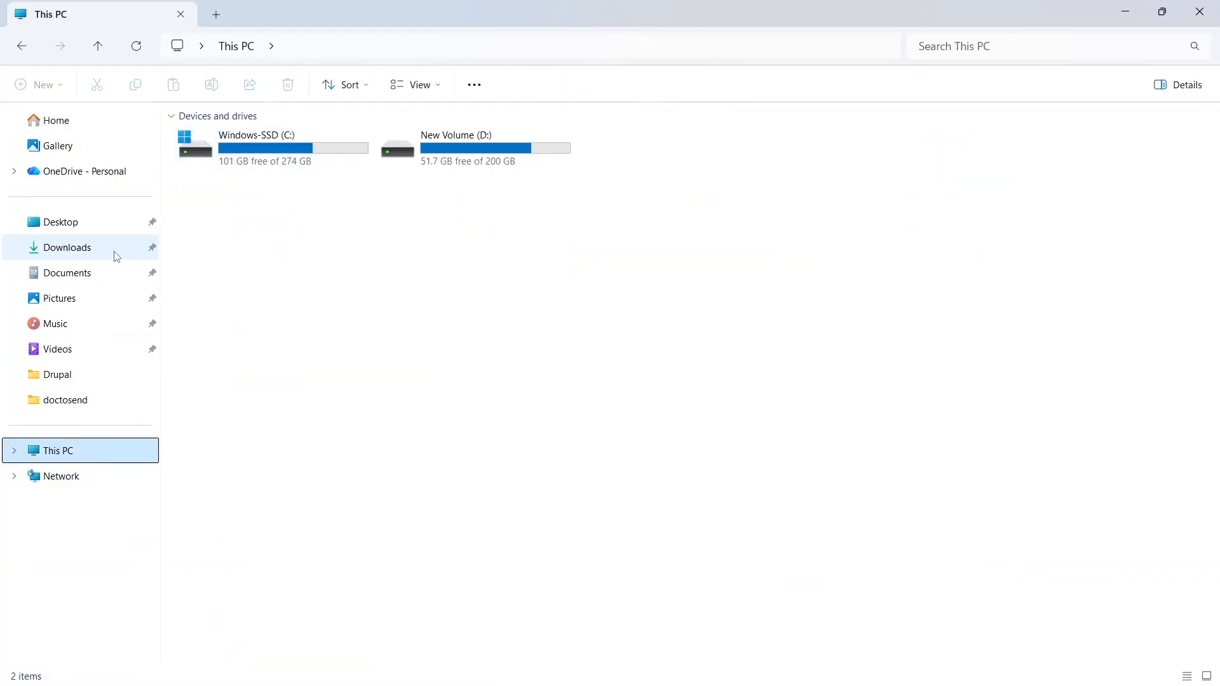
click(78, 252)
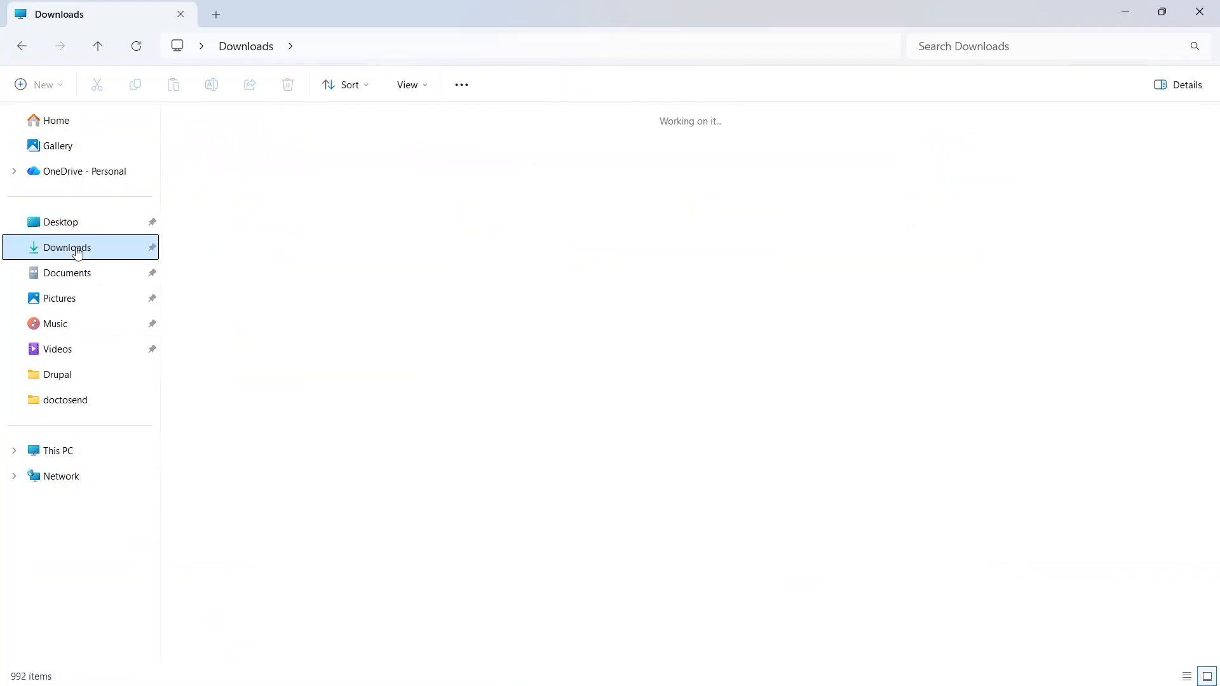
double_click(227, 184)
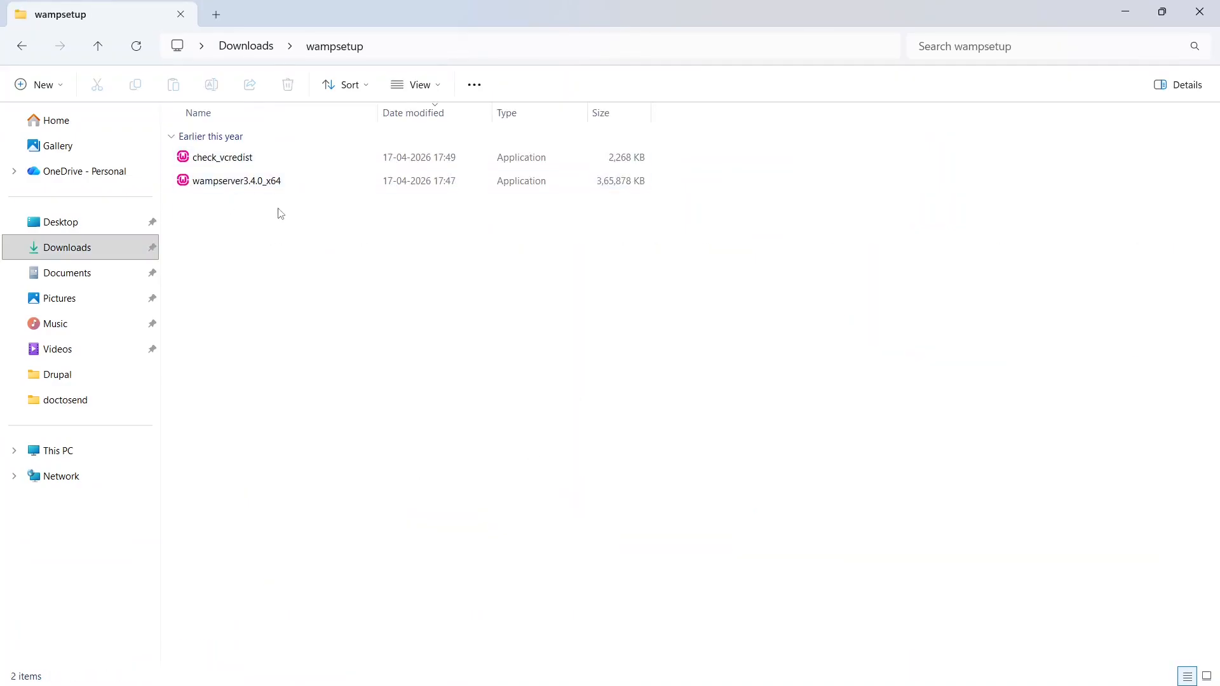
- Start the wampserver3.4.0_x64 installer in English and accept its license agreement
click(292, 183)
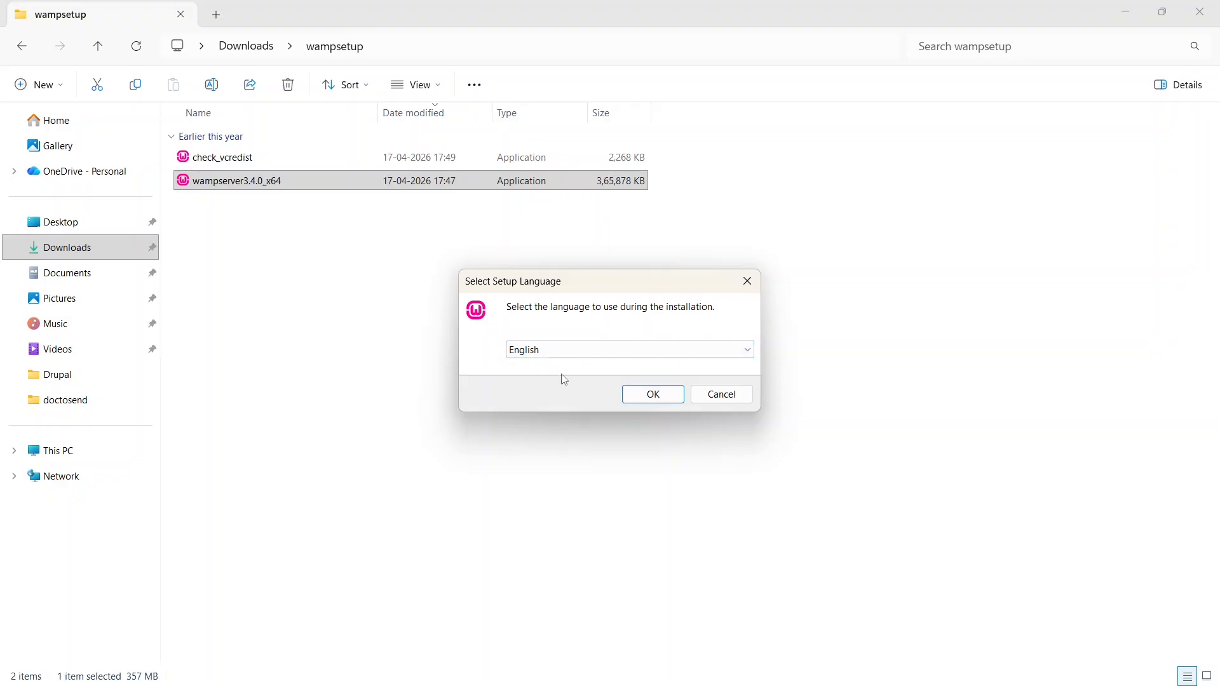
click(651, 399)
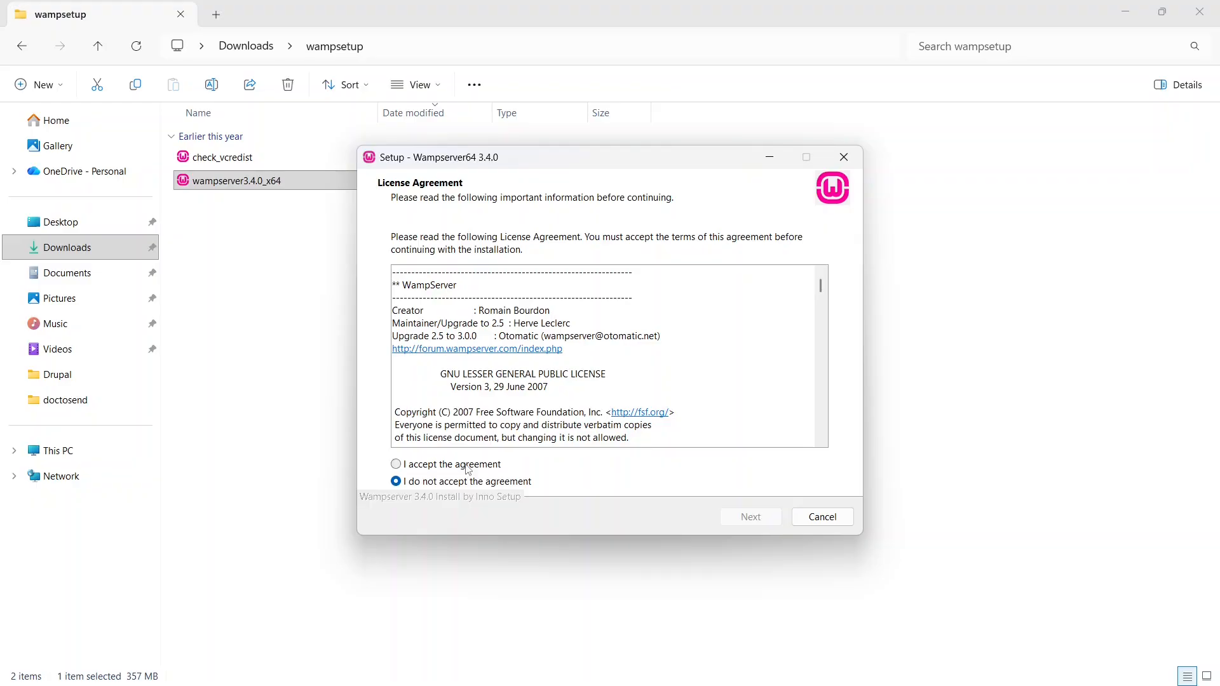
click(468, 466)
click(765, 524)
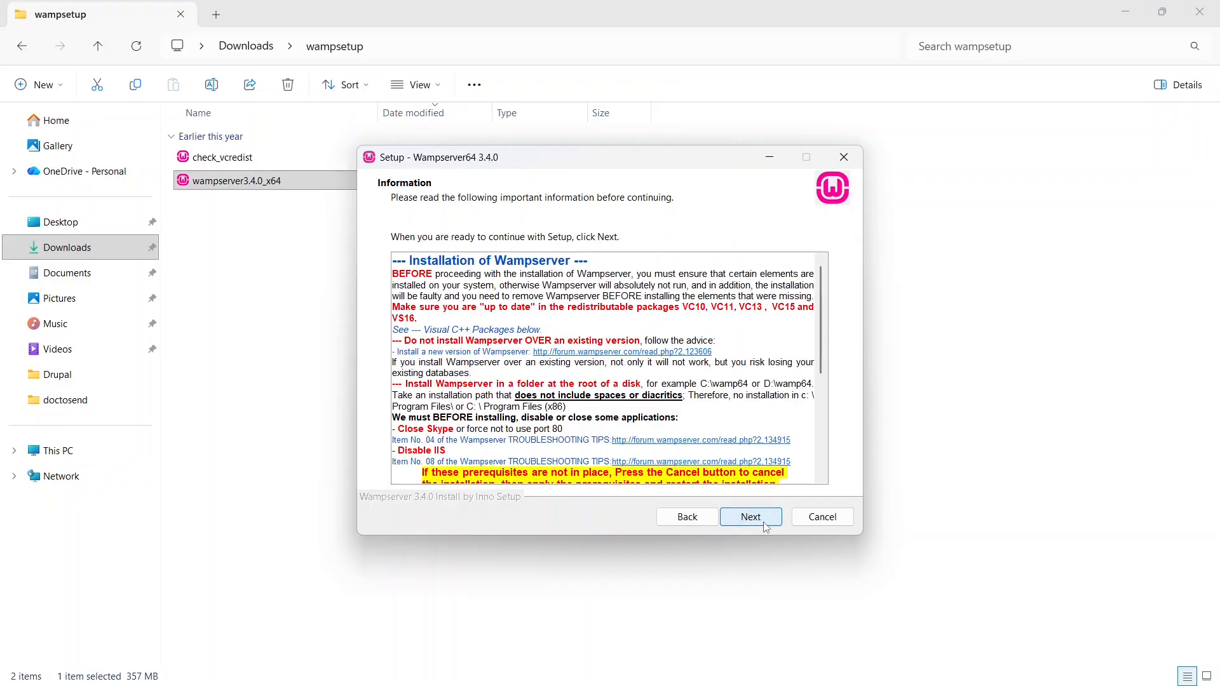
- Review the installation prerequisites and Visual C++ package notes, and accept c:\wamp64 as the destination folder
drag(821, 346, 845, 465)
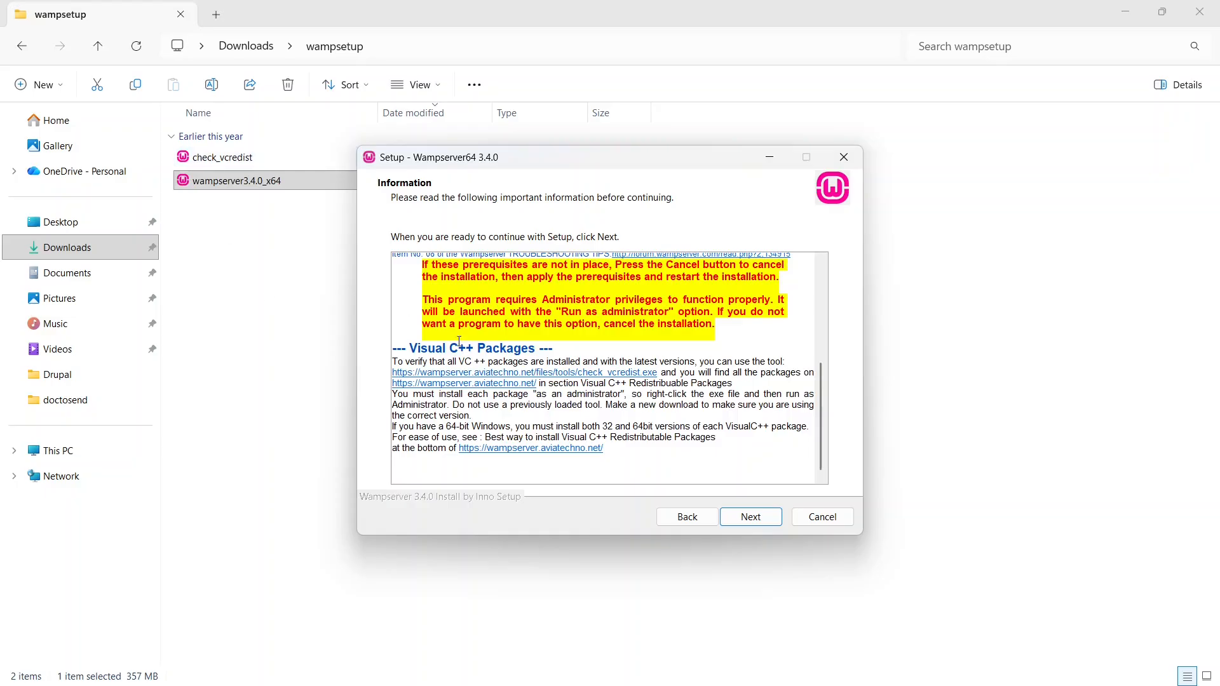
click(752, 517)
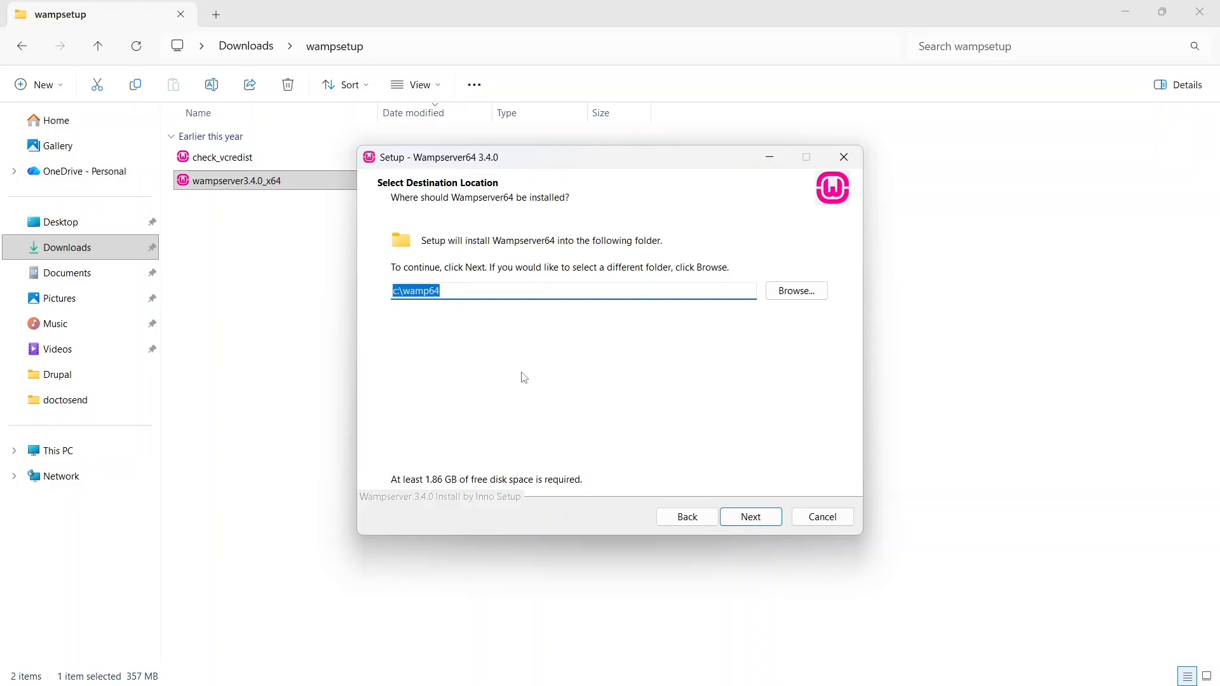
click(748, 517)
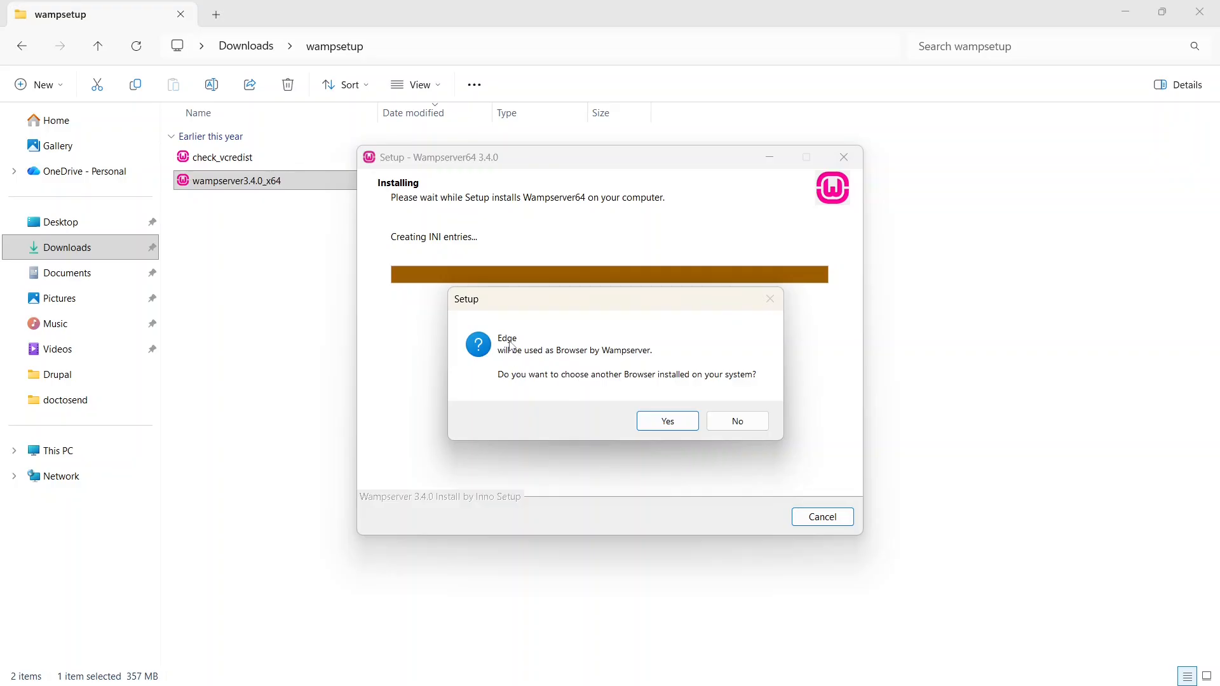
- Choose msedge as Wampserver's default browser and notepad as its text editor
click(660, 432)
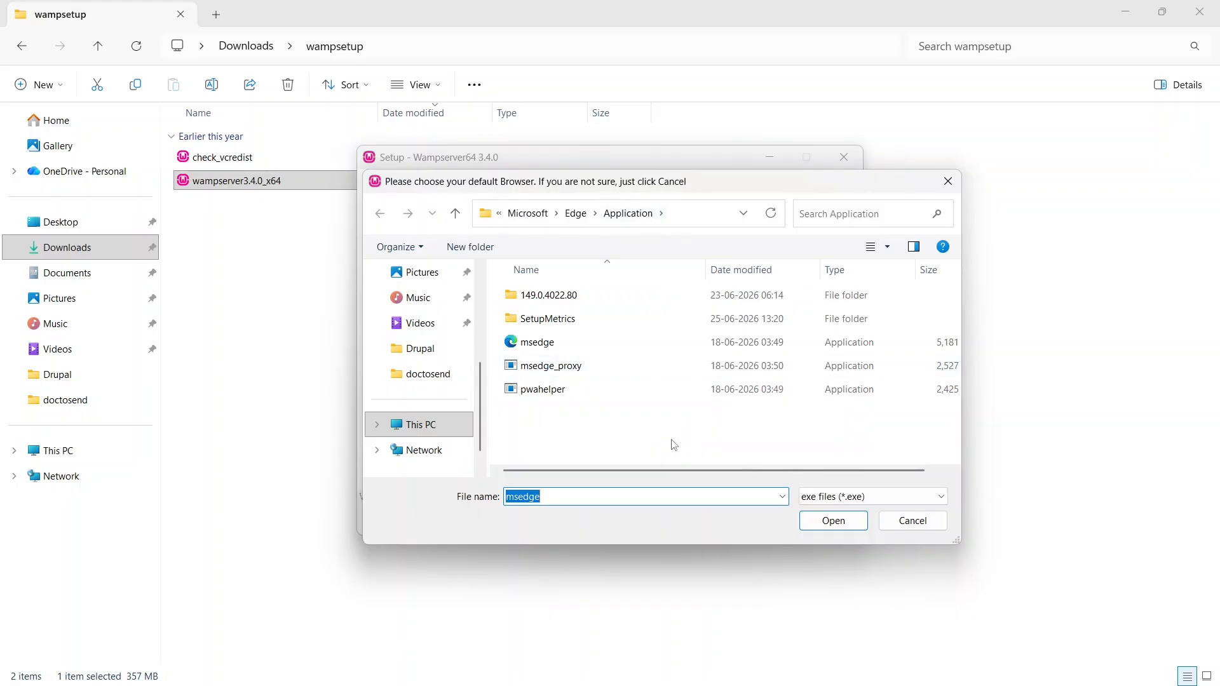
click(549, 345)
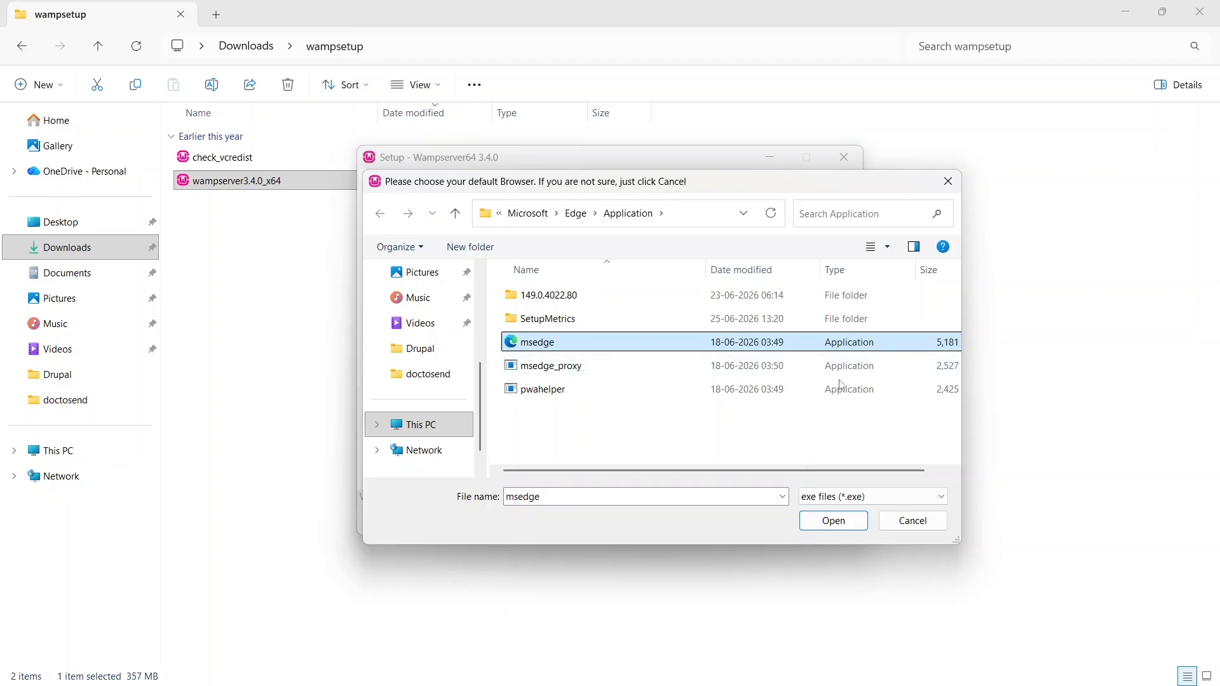
click(838, 521)
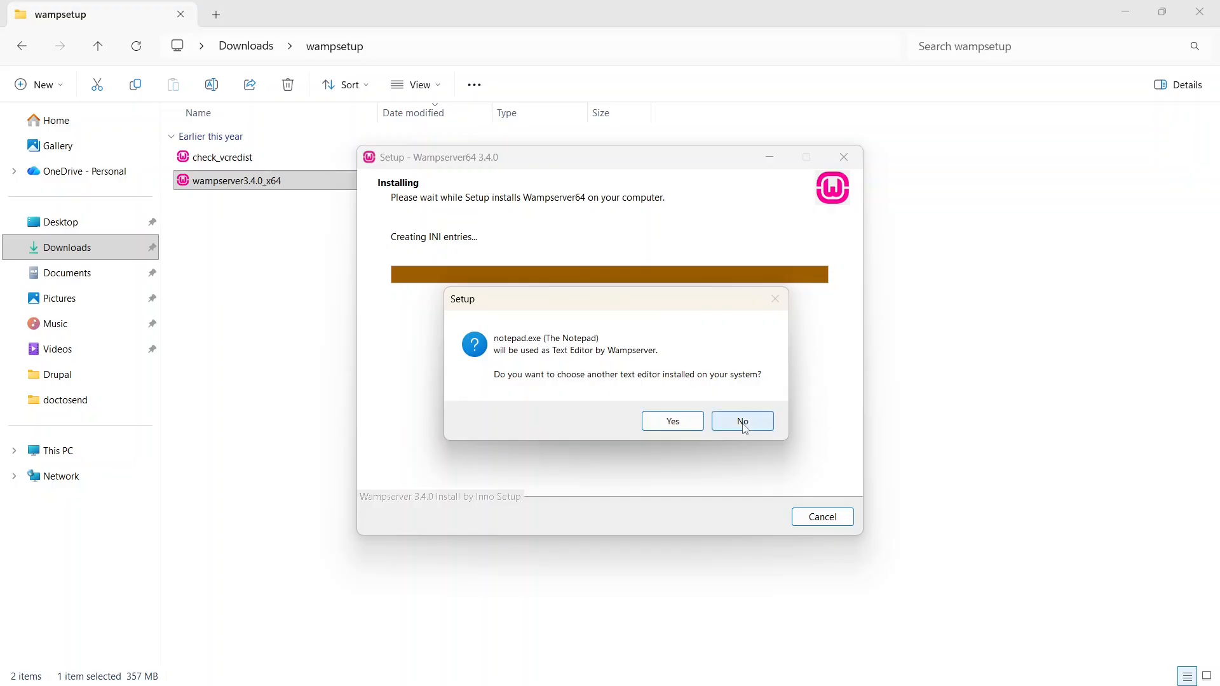
click(677, 424)
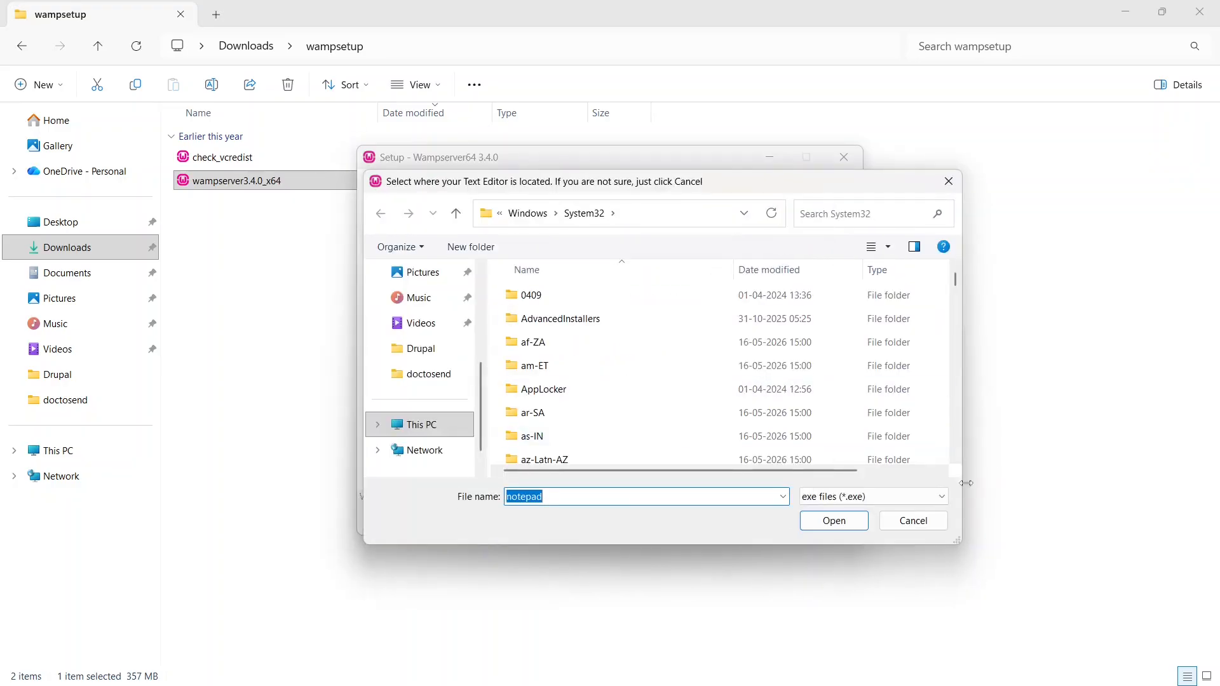
click(825, 532)
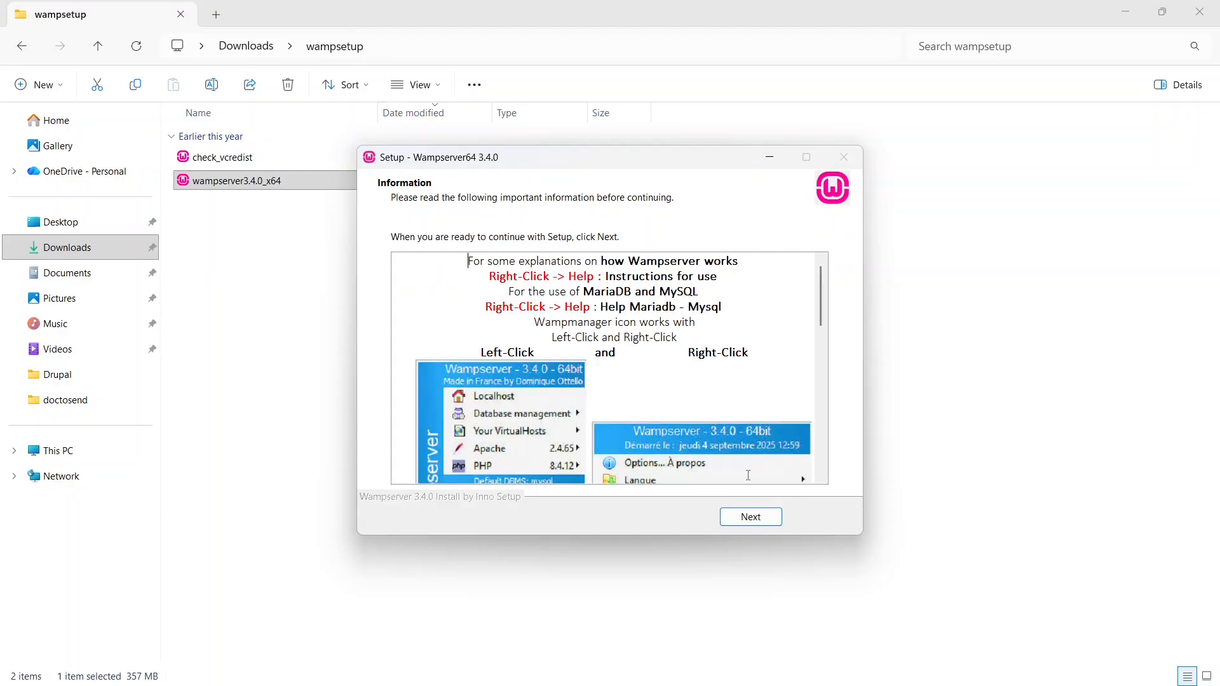
- Continue past the usage information and finish the Wampserver64 setup wizard
click(742, 520)
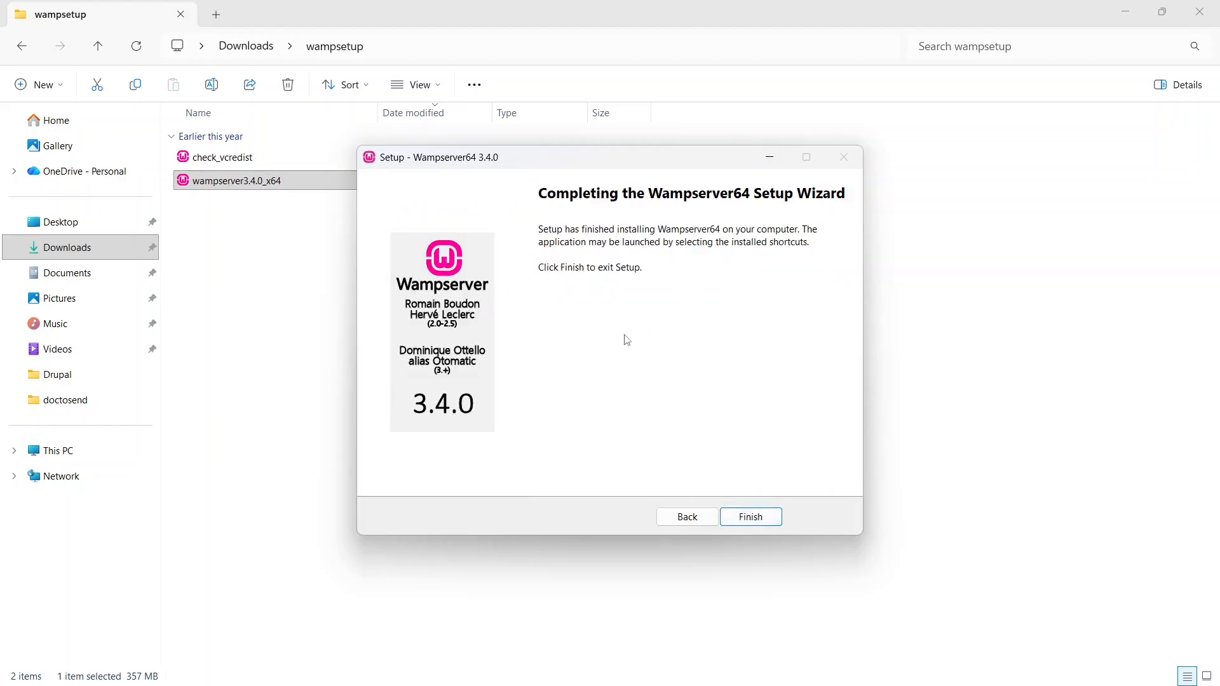
click(747, 518)
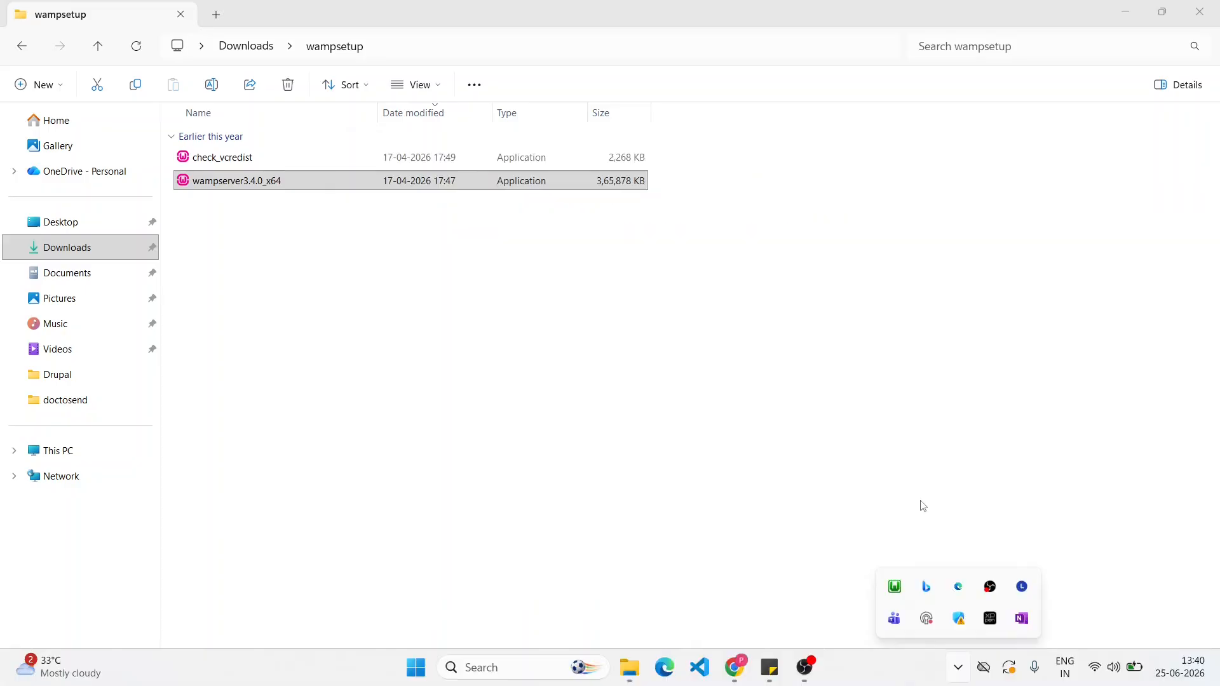
click(640, 487)
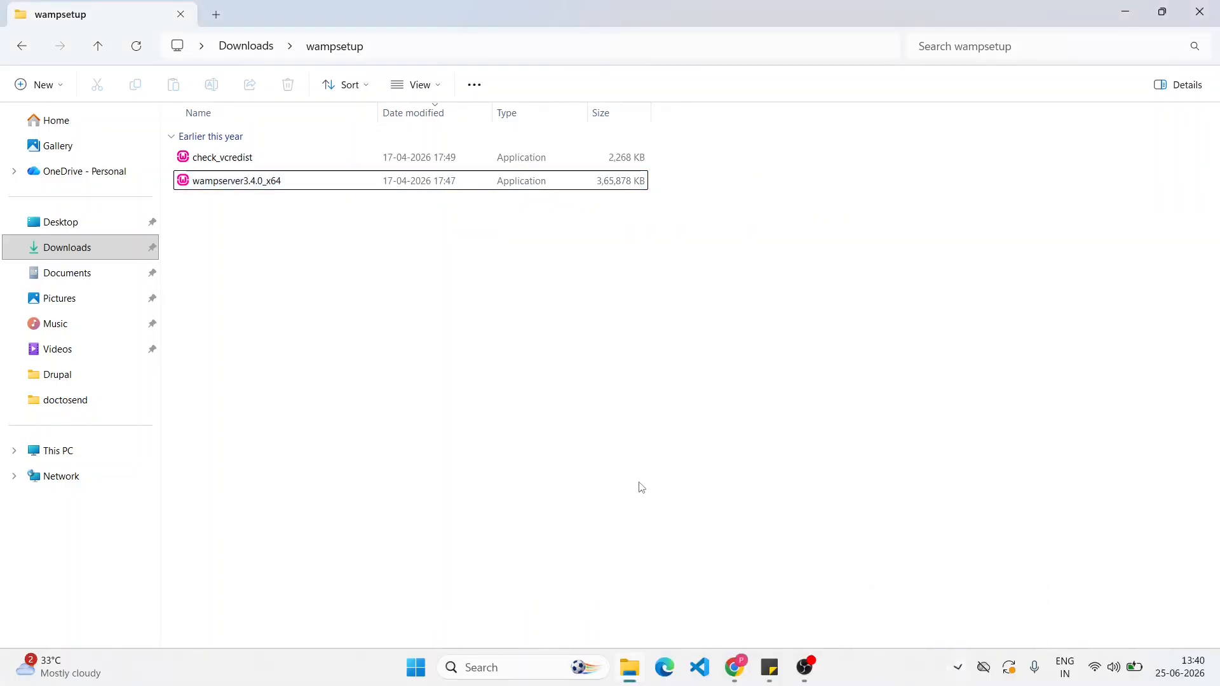
- Launch Wampserver64 from the recent apps in Windows search
mouse_move(511, 685)
click(525, 675)
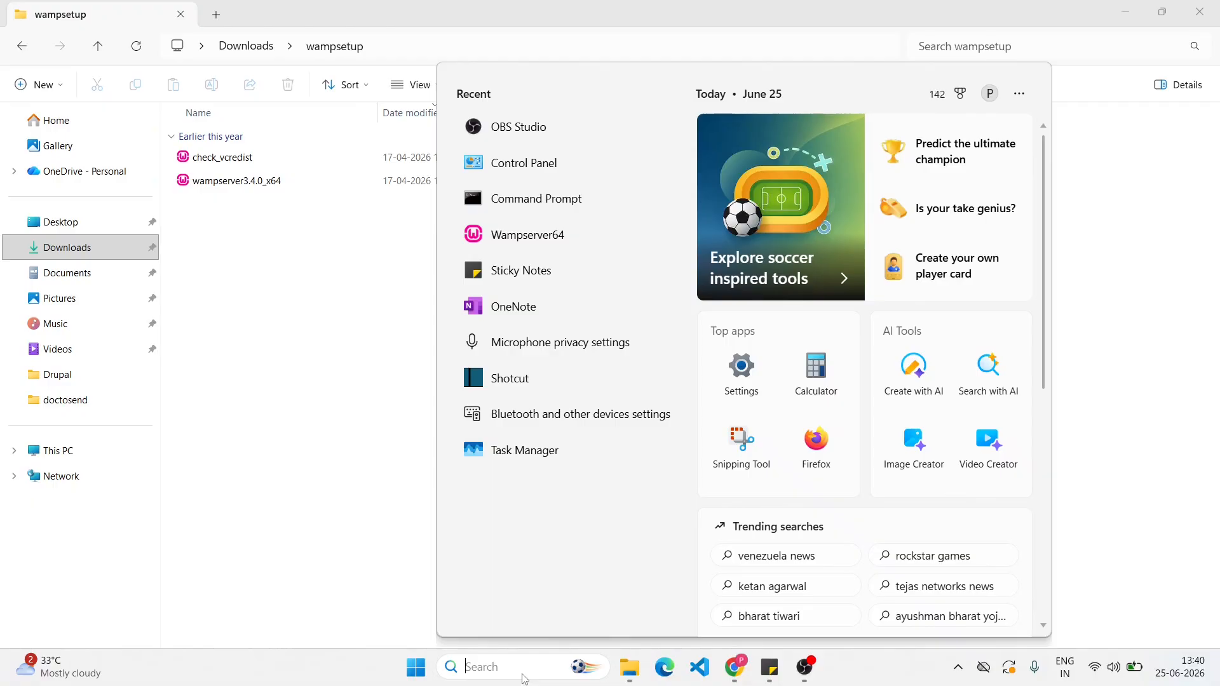
click(533, 253)
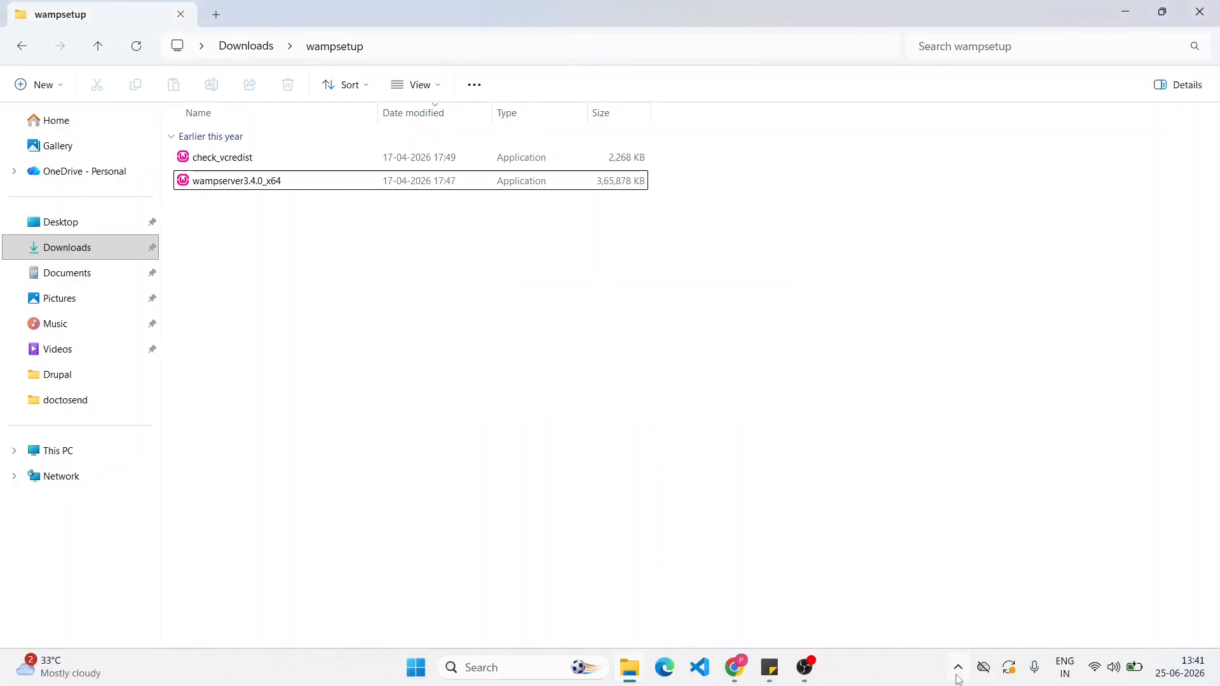
- Open the Wampserver manager and look through its Apache and PHP options
click(958, 667)
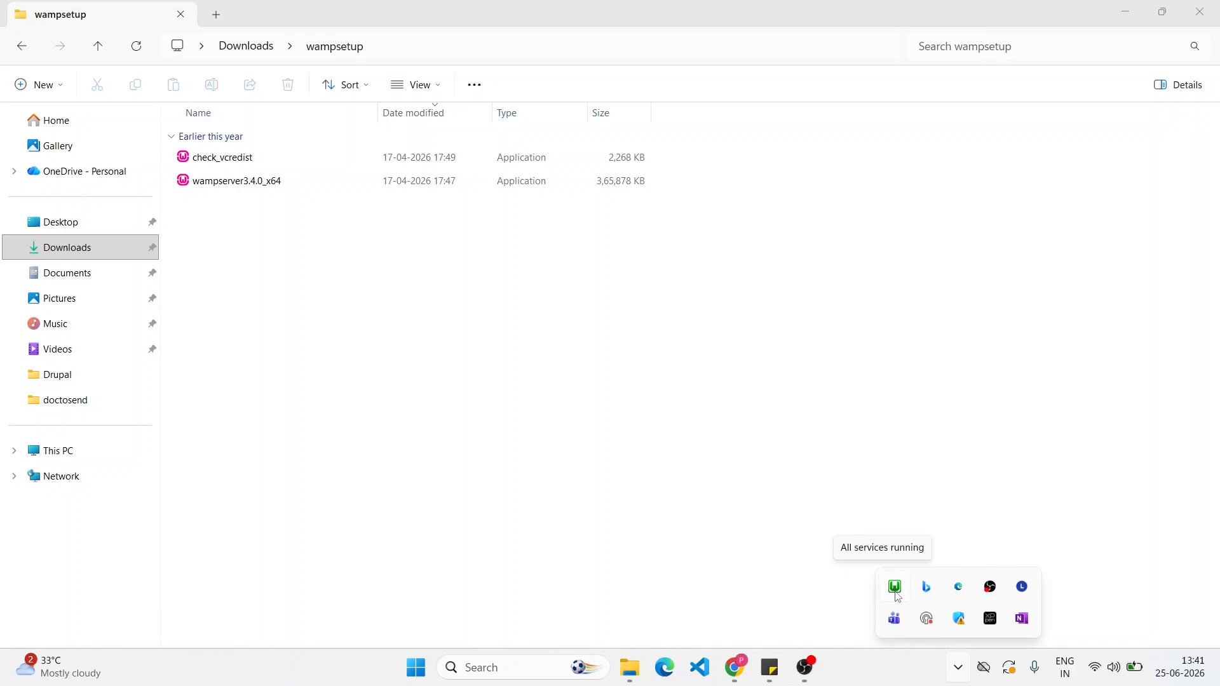
click(896, 588)
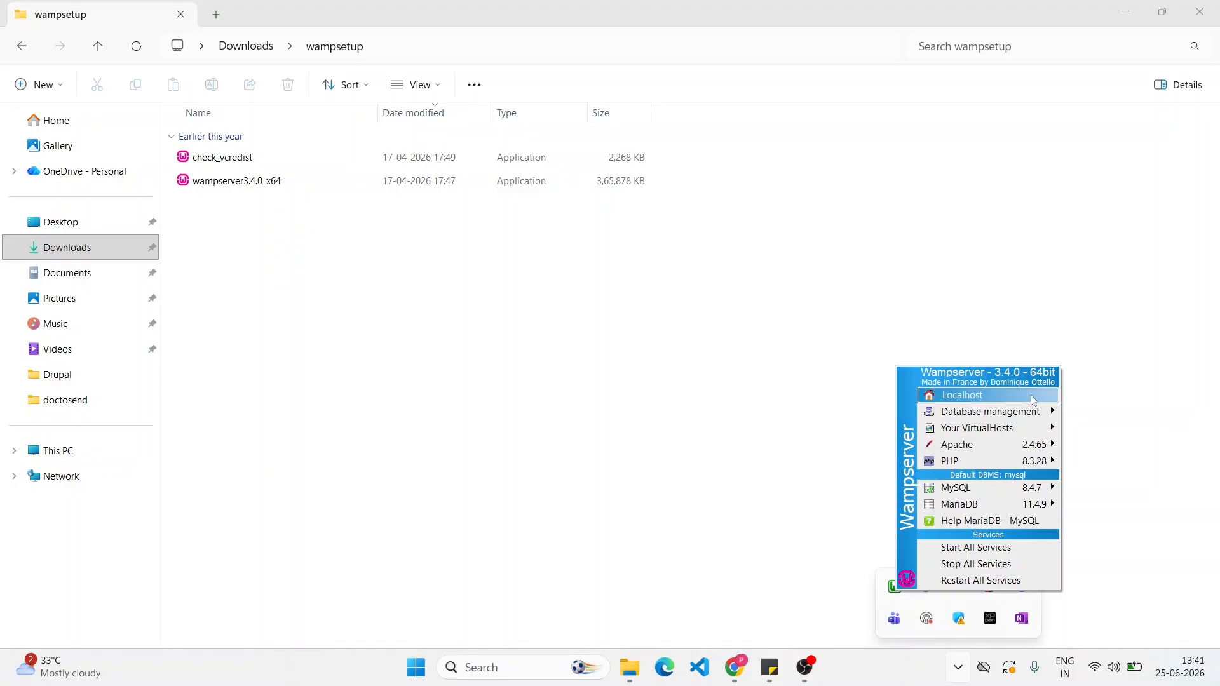
mouse_move(996, 464)
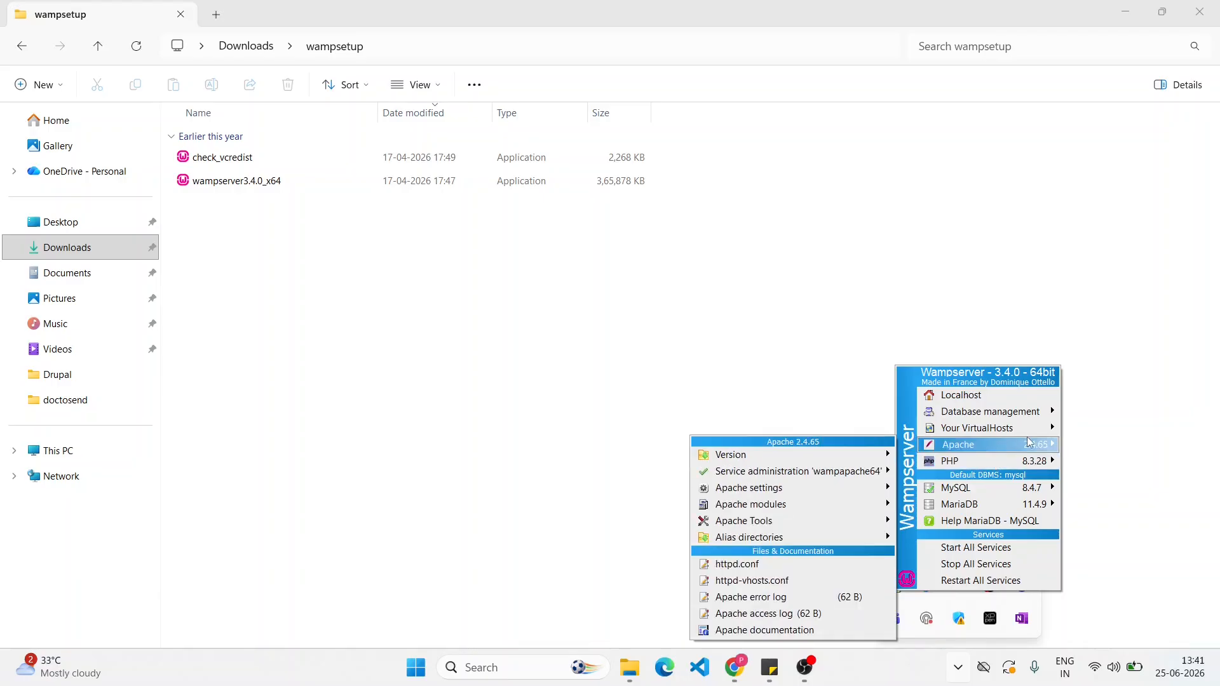
mouse_move(1007, 468)
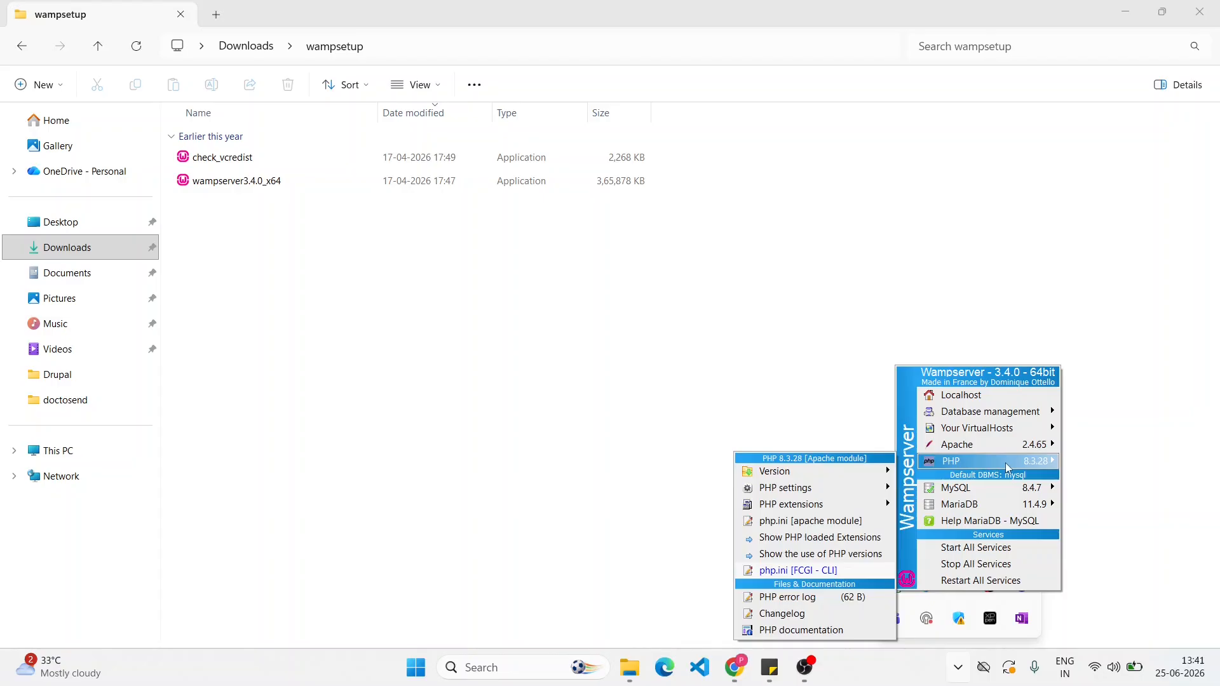
click(874, 672)
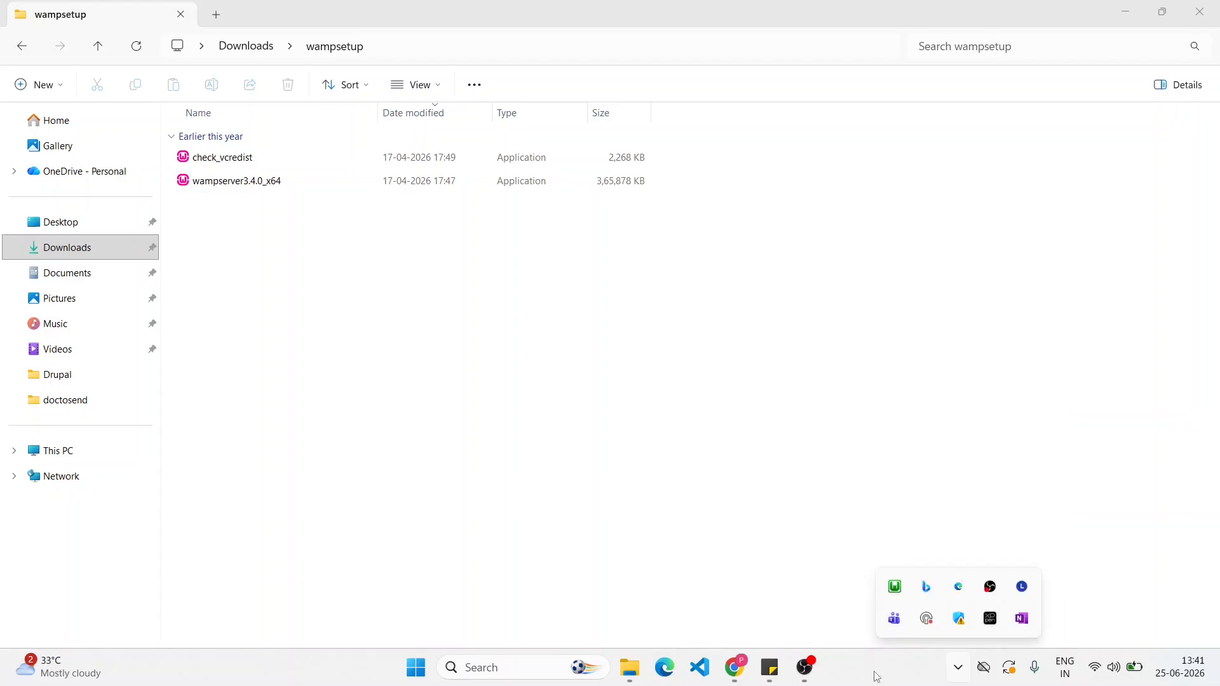
- Open the Localhost homepage from the Wampserver manager
click(958, 667)
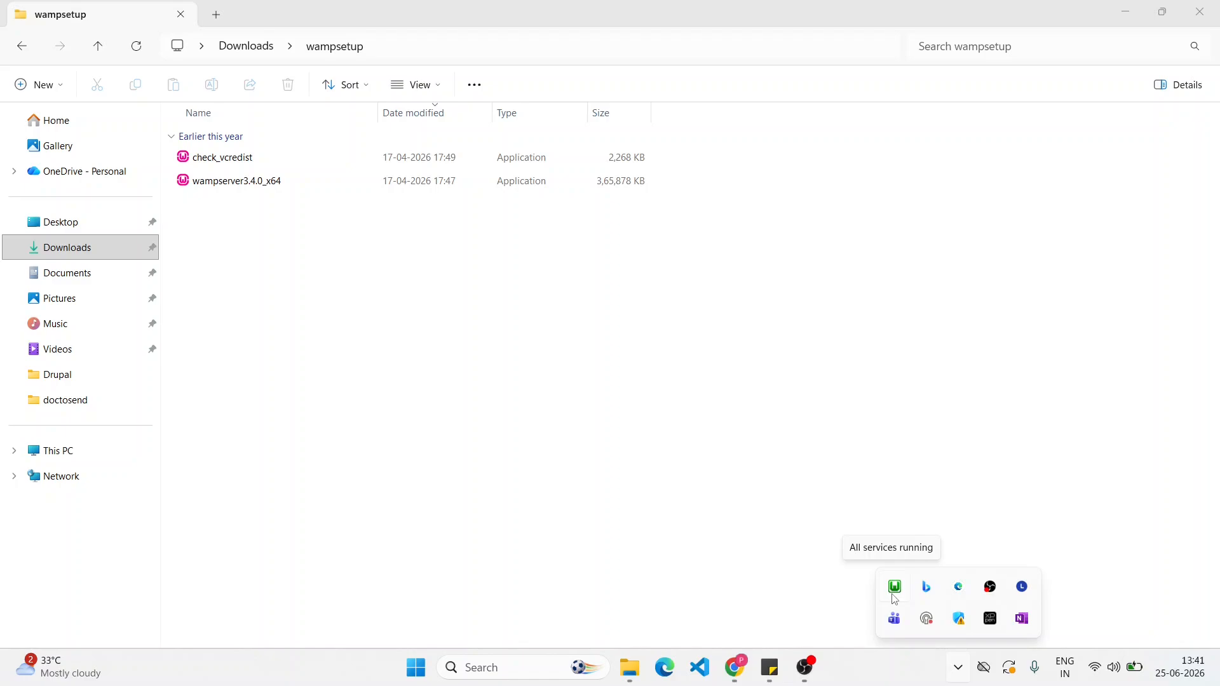
click(893, 595)
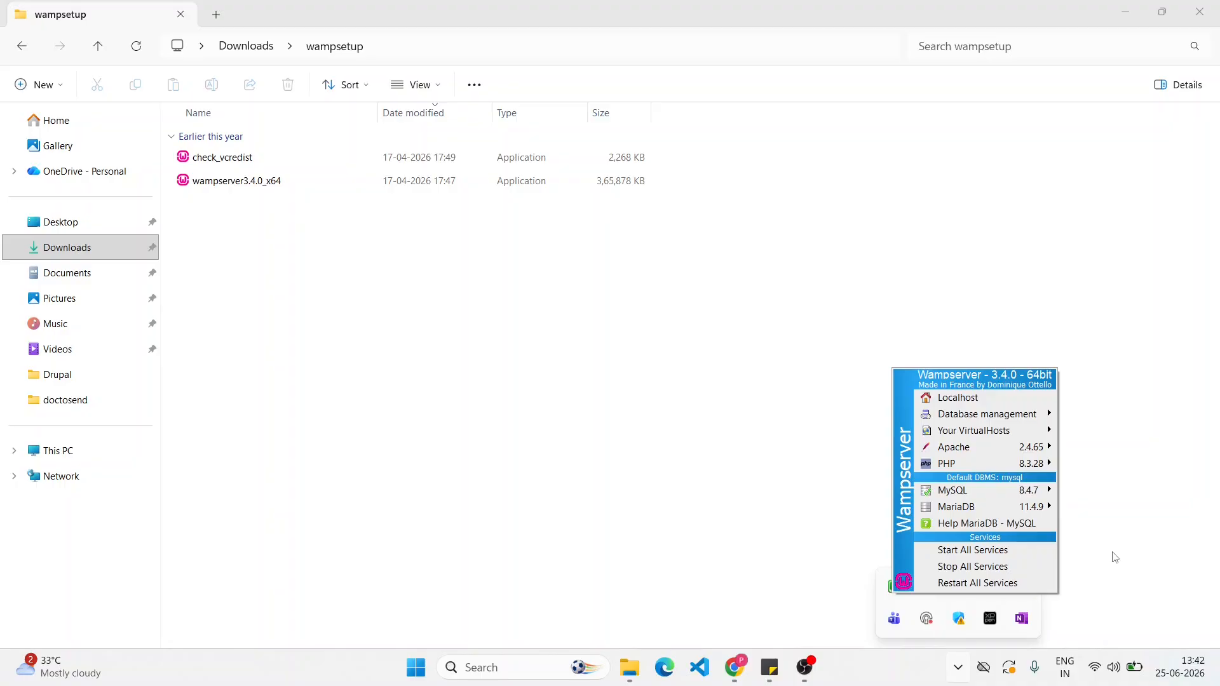
click(953, 397)
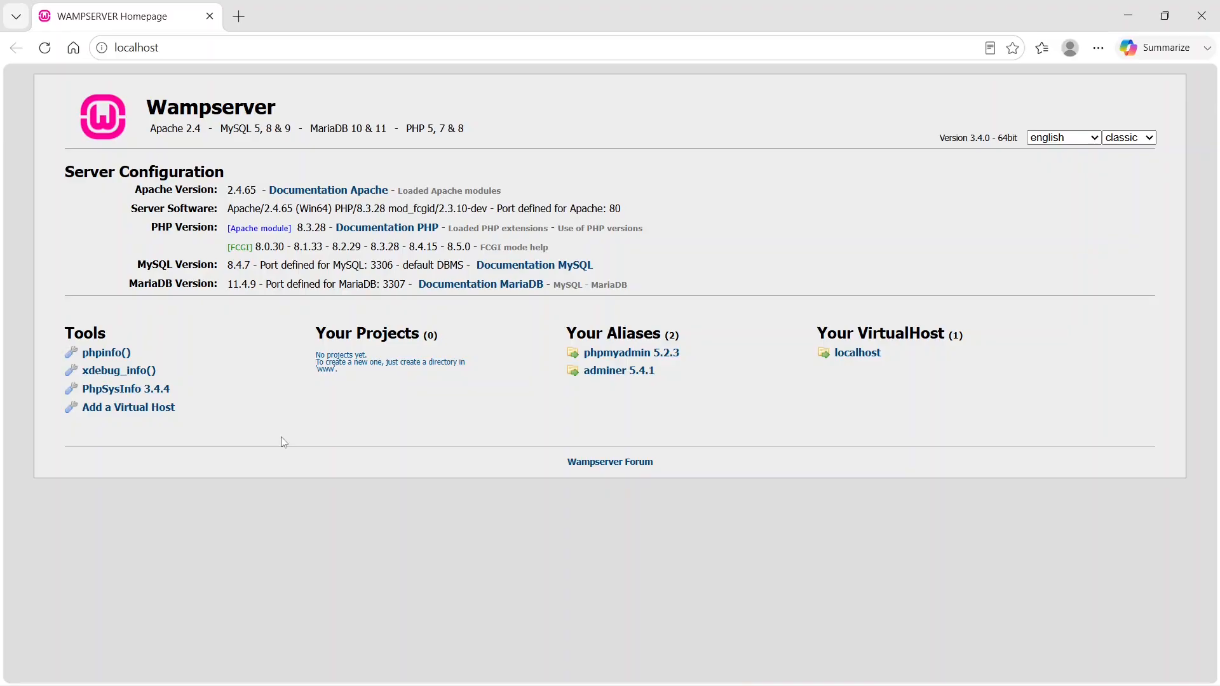
- Open the phpmyadmin 5.2.3 alias and log in to the MySQL server with the username root
click(655, 359)
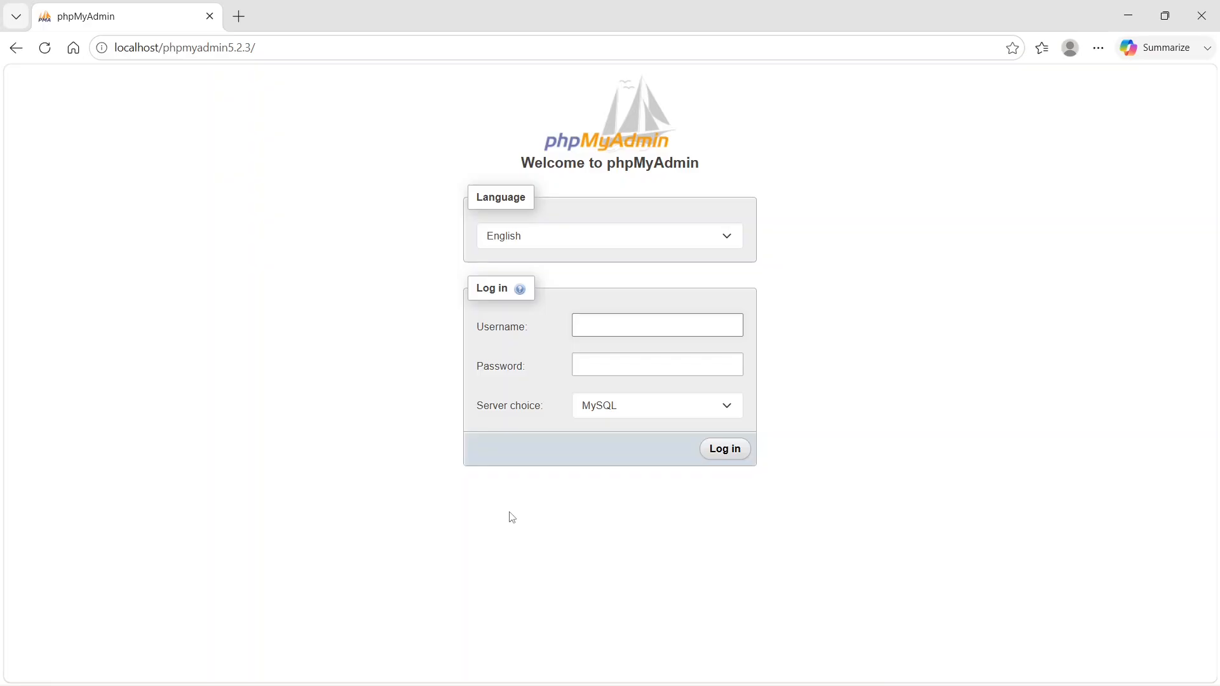
text(root)
click(723, 449)
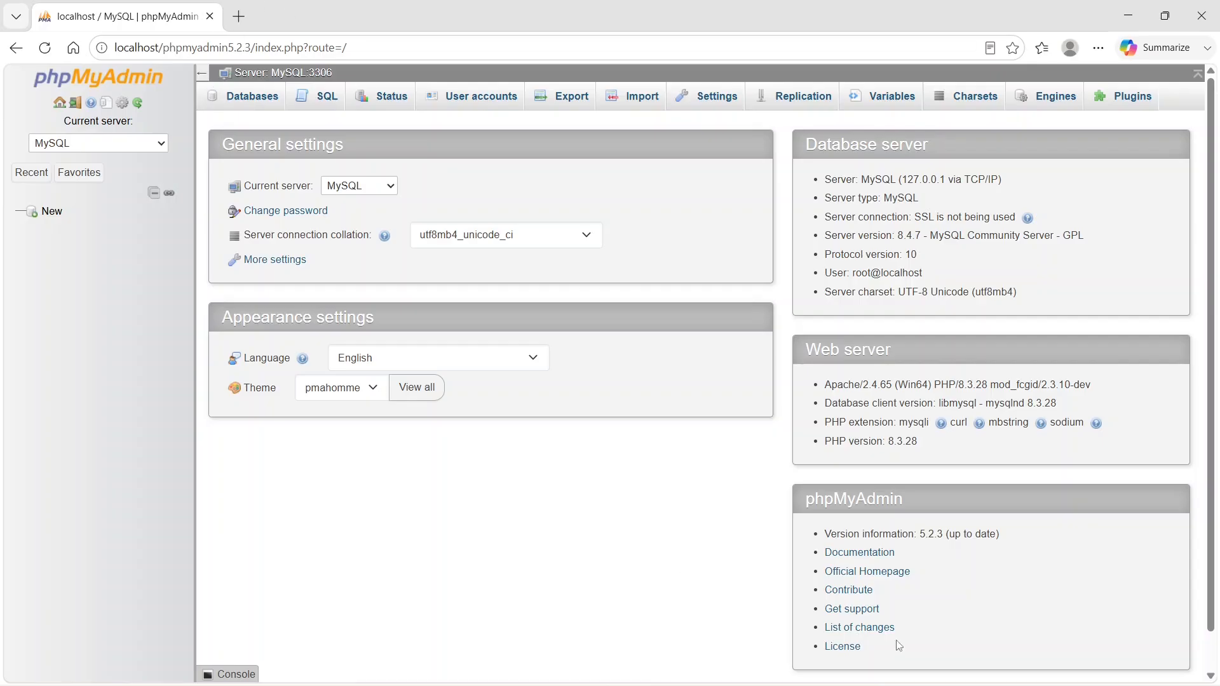
- Search Windows for the system environment variables settings and open the Environment Variables dialog
mouse_move(1007, 672)
click(959, 672)
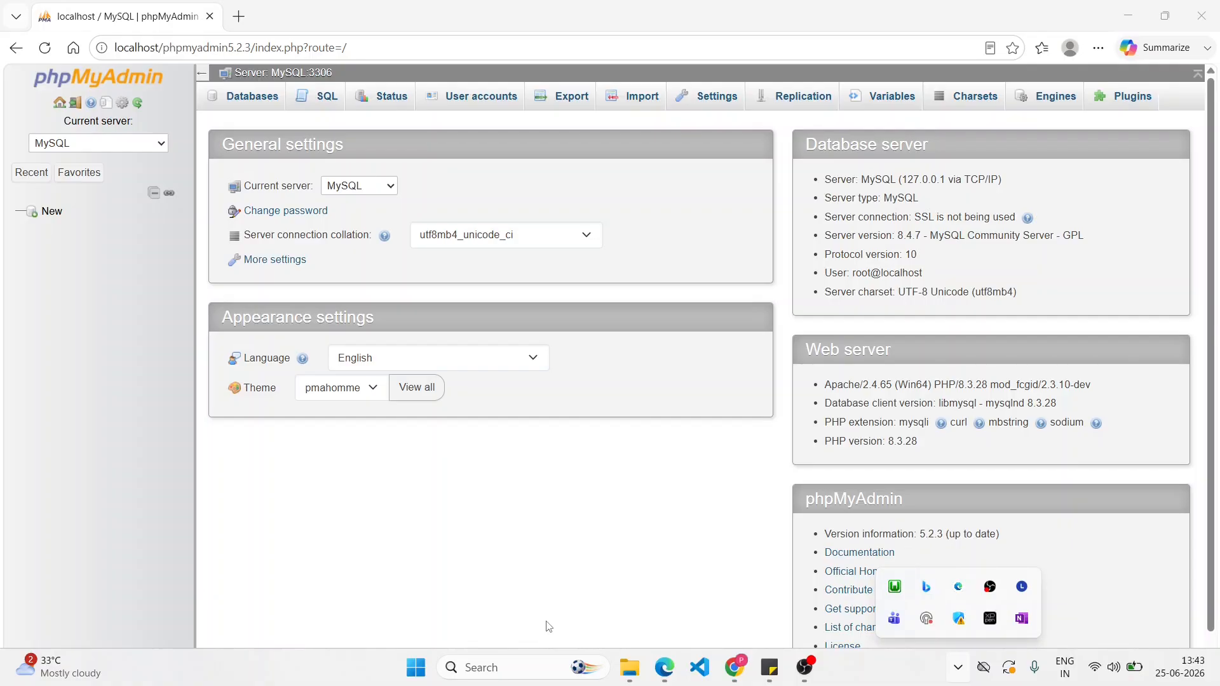
click(533, 666)
text(envir)
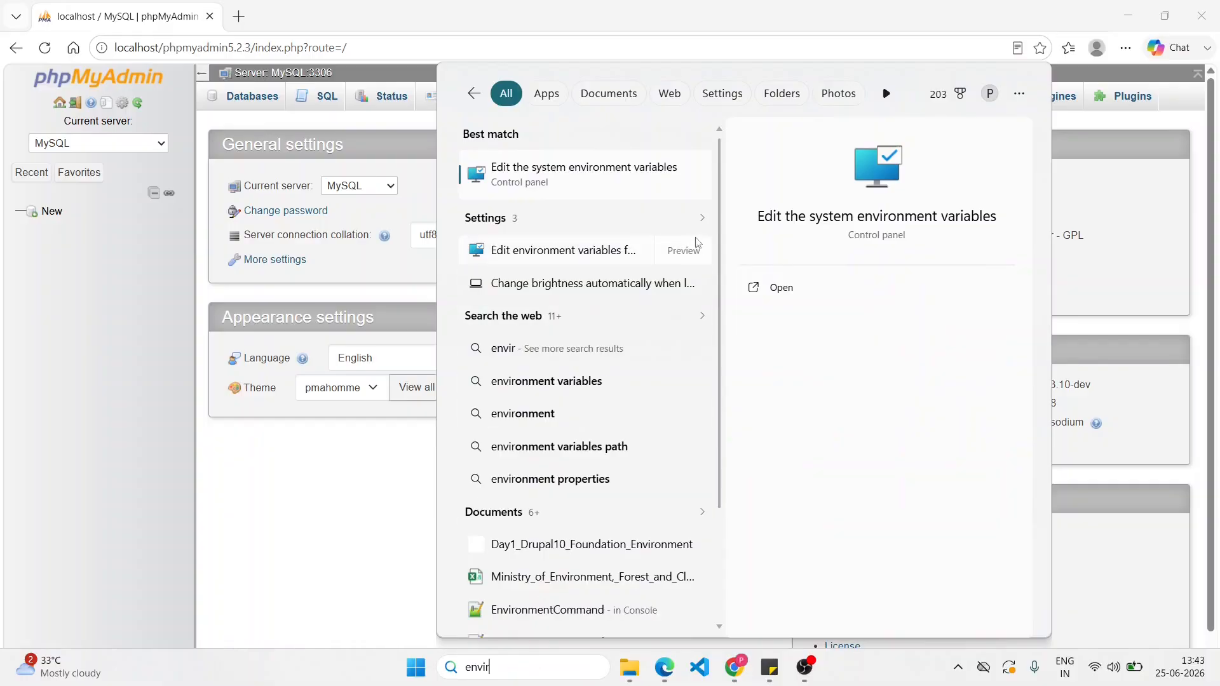
click(544, 182)
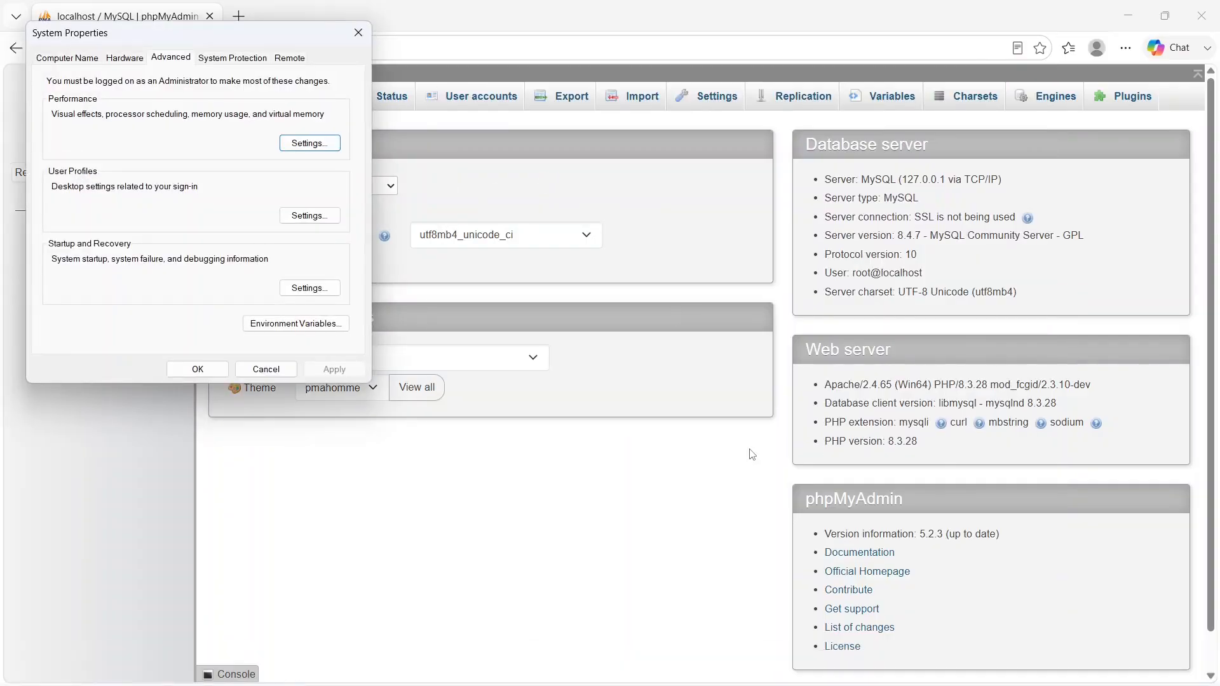
click(249, 323)
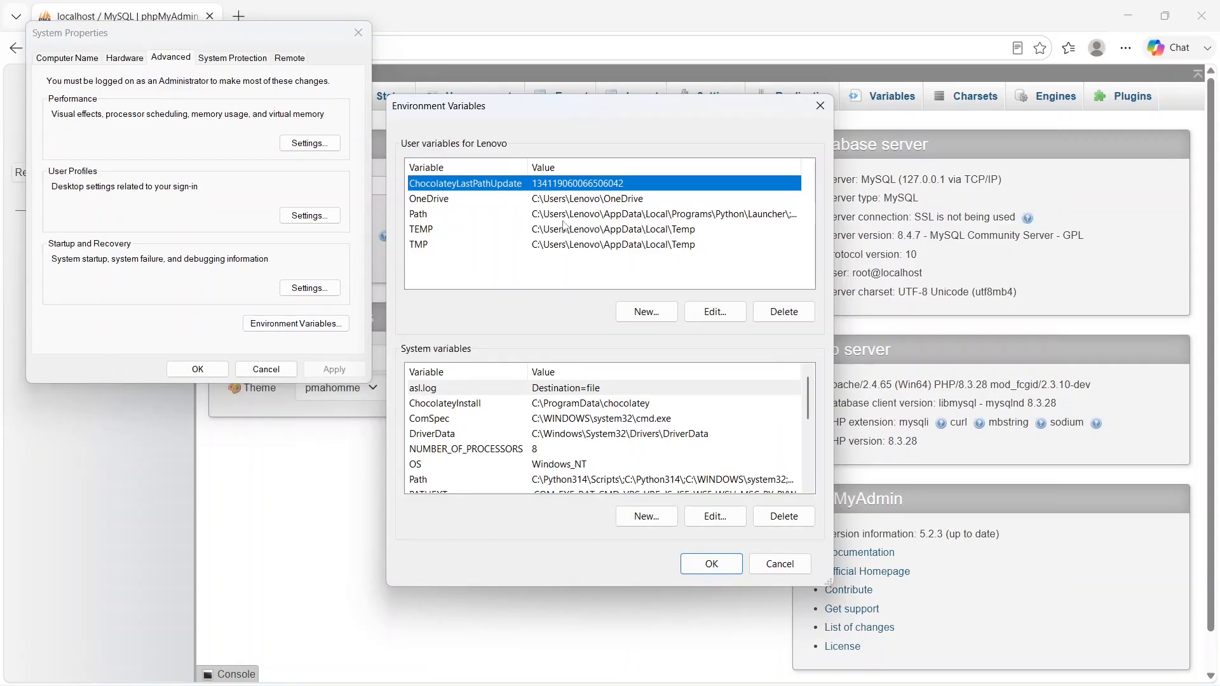
- Delete the C:\wamp64\bin\php\php8.3.28 entry from the user Path variable
double_click(582, 215)
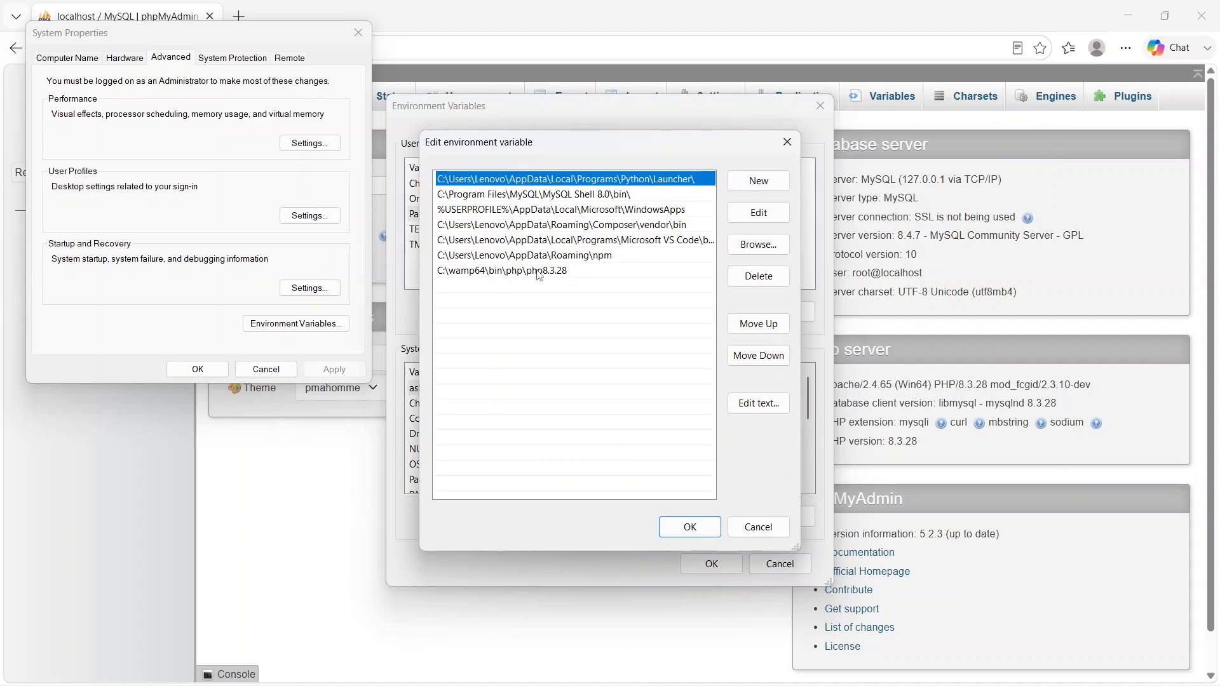
click(540, 272)
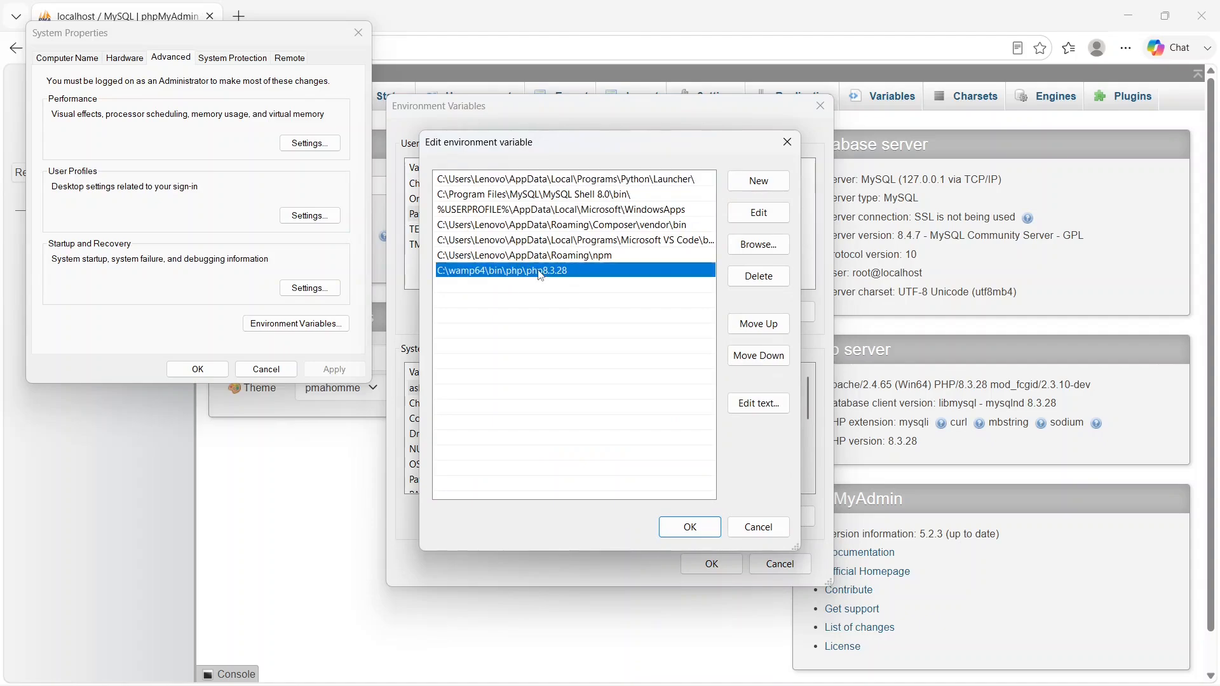
click(743, 287)
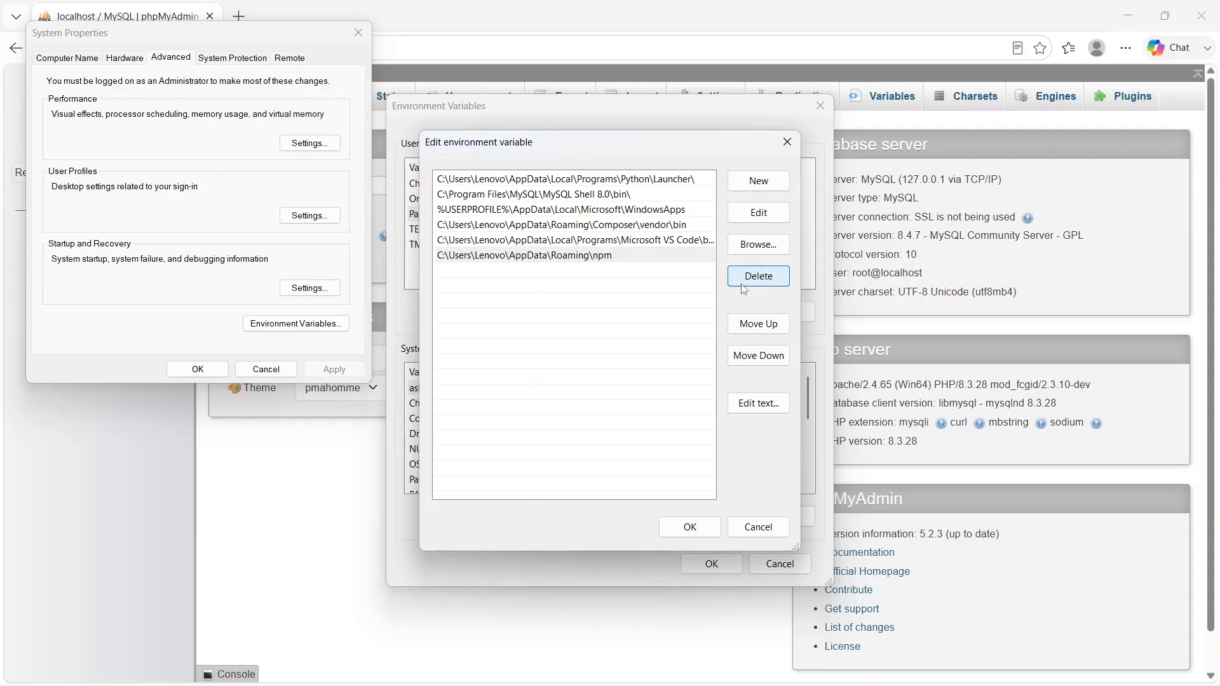
click(779, 221)
key(Return)
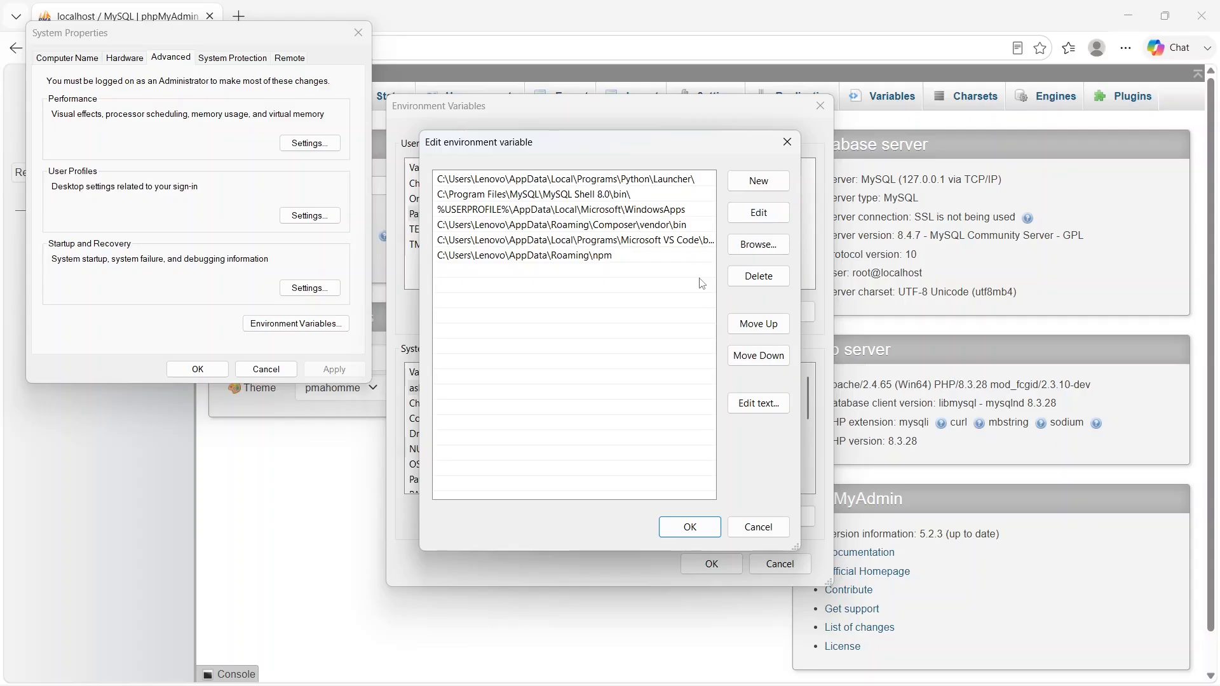
- Start a new Path entry and browse to the wamp64 folder on the Windows-SSD (C:) drive
click(778, 189)
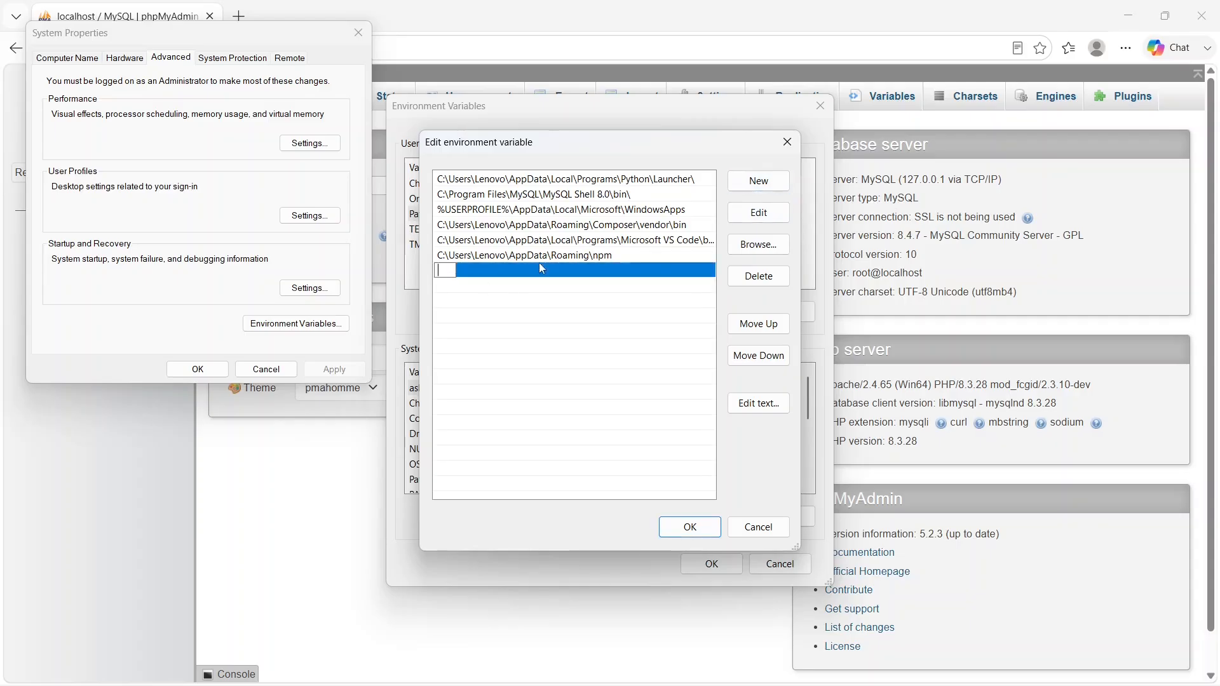
click(765, 245)
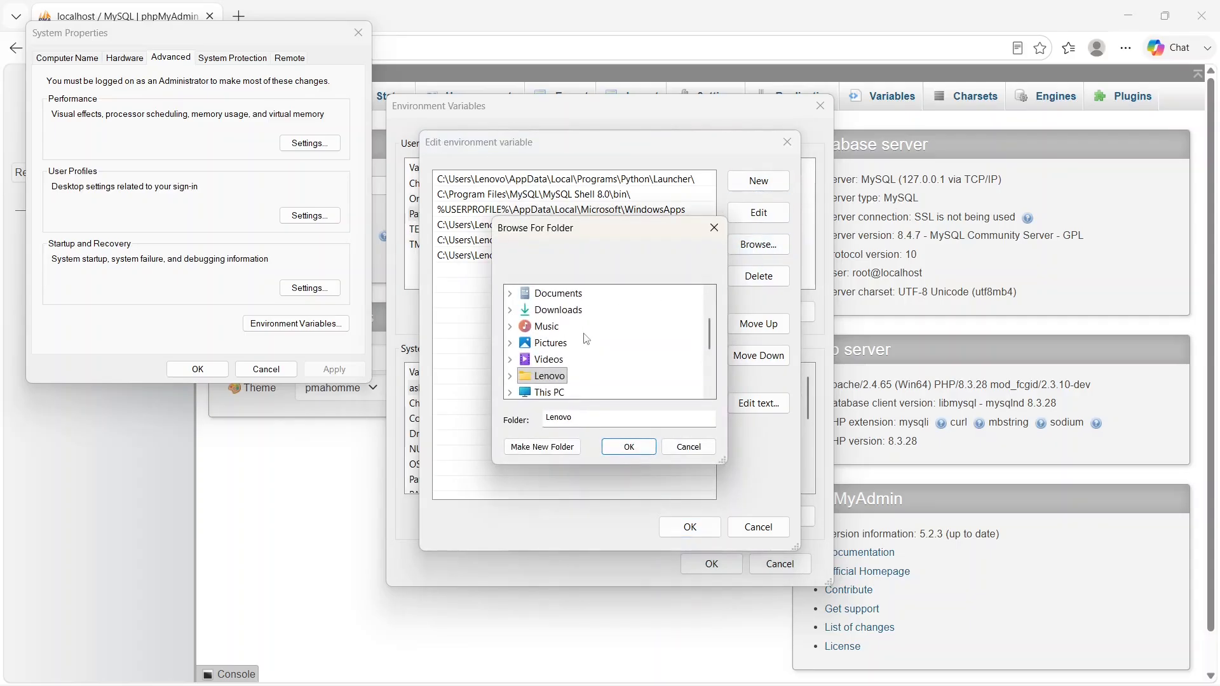
click(544, 392)
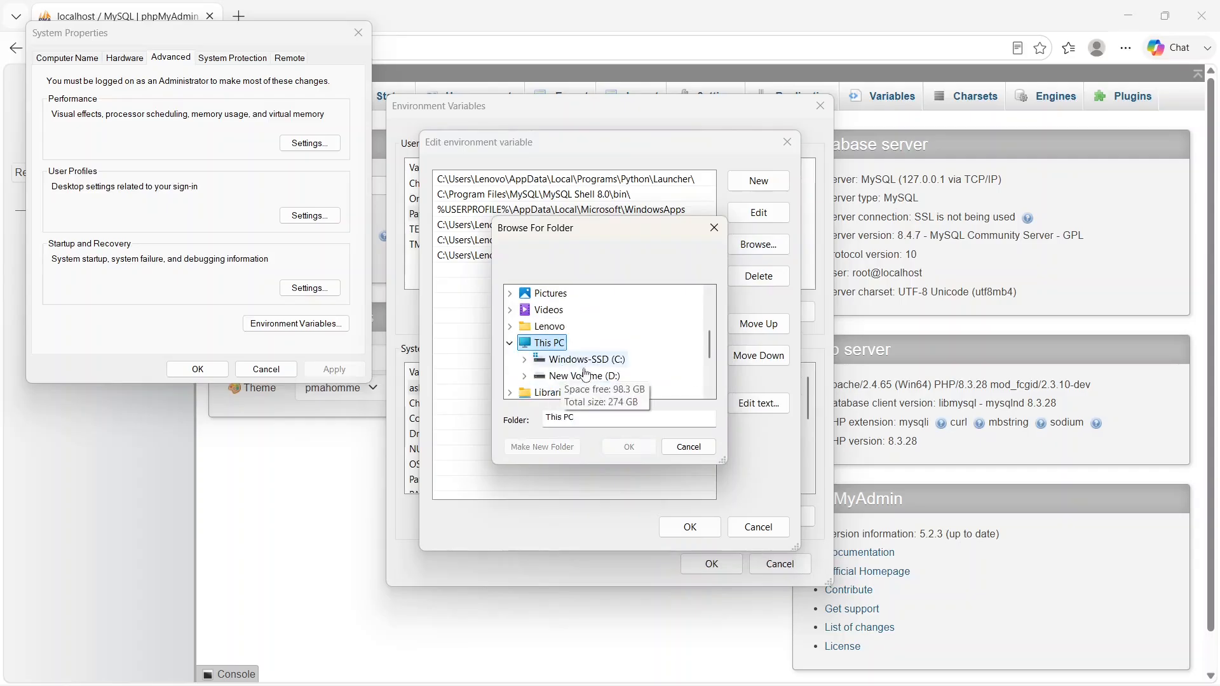
click(563, 360)
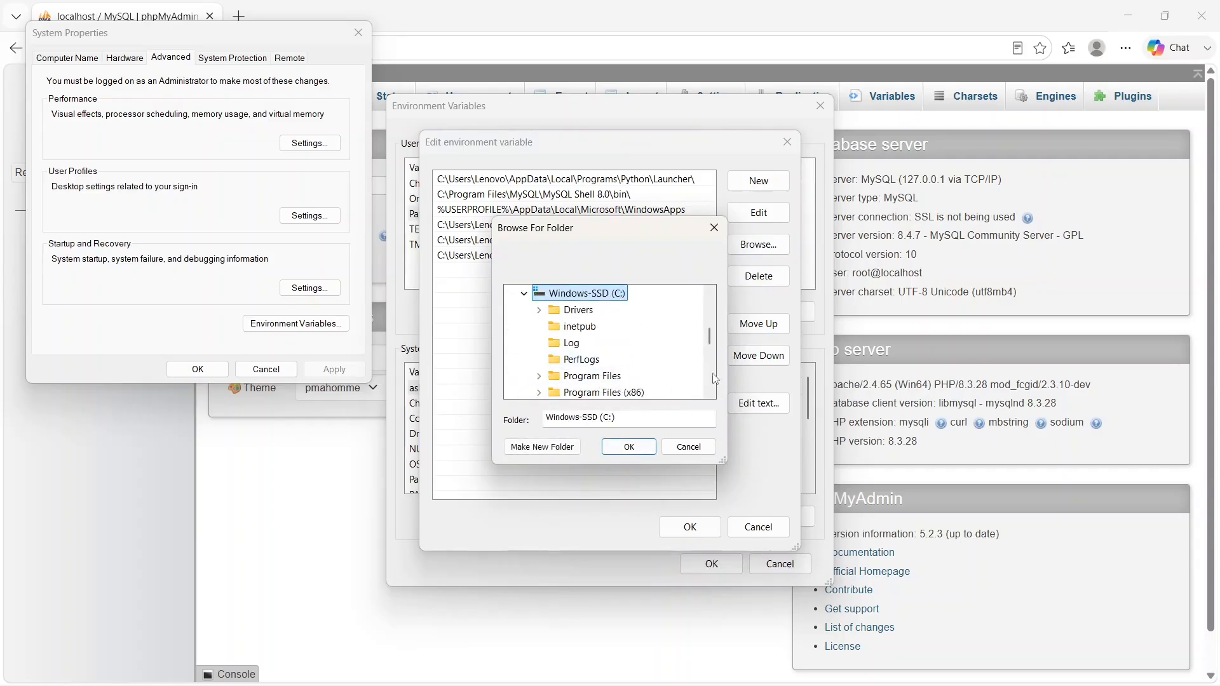
click(710, 392)
click(709, 393)
click(710, 393)
click(710, 392)
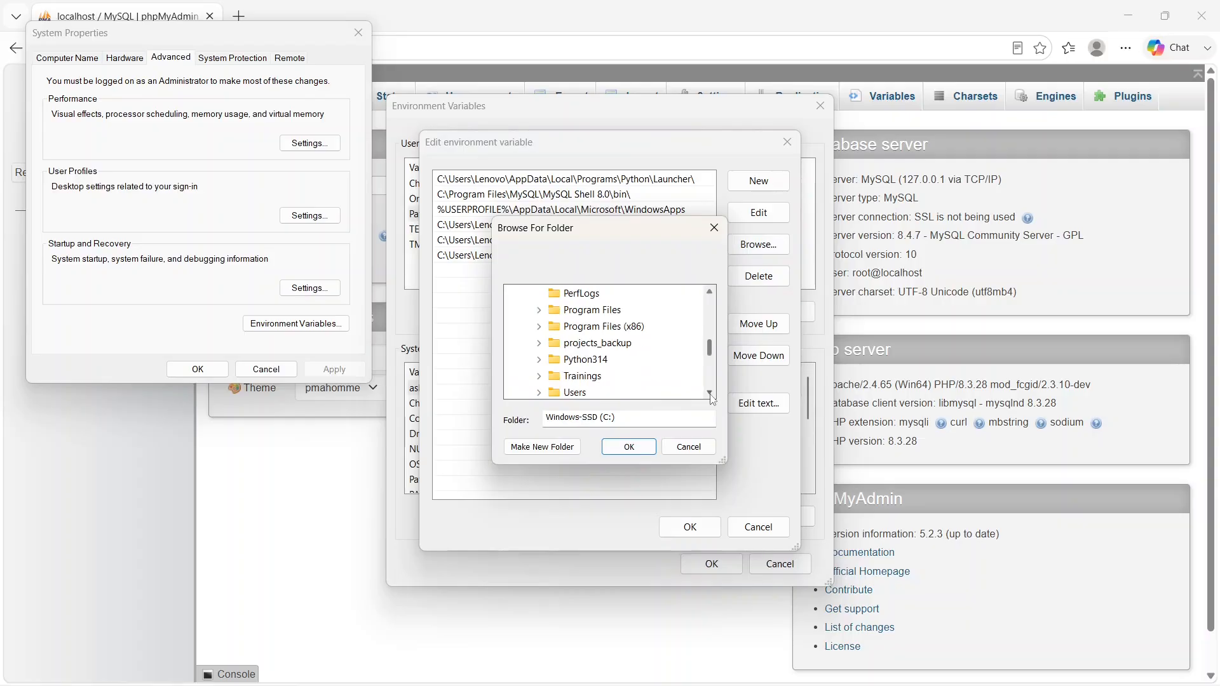
click(710, 393)
click(709, 392)
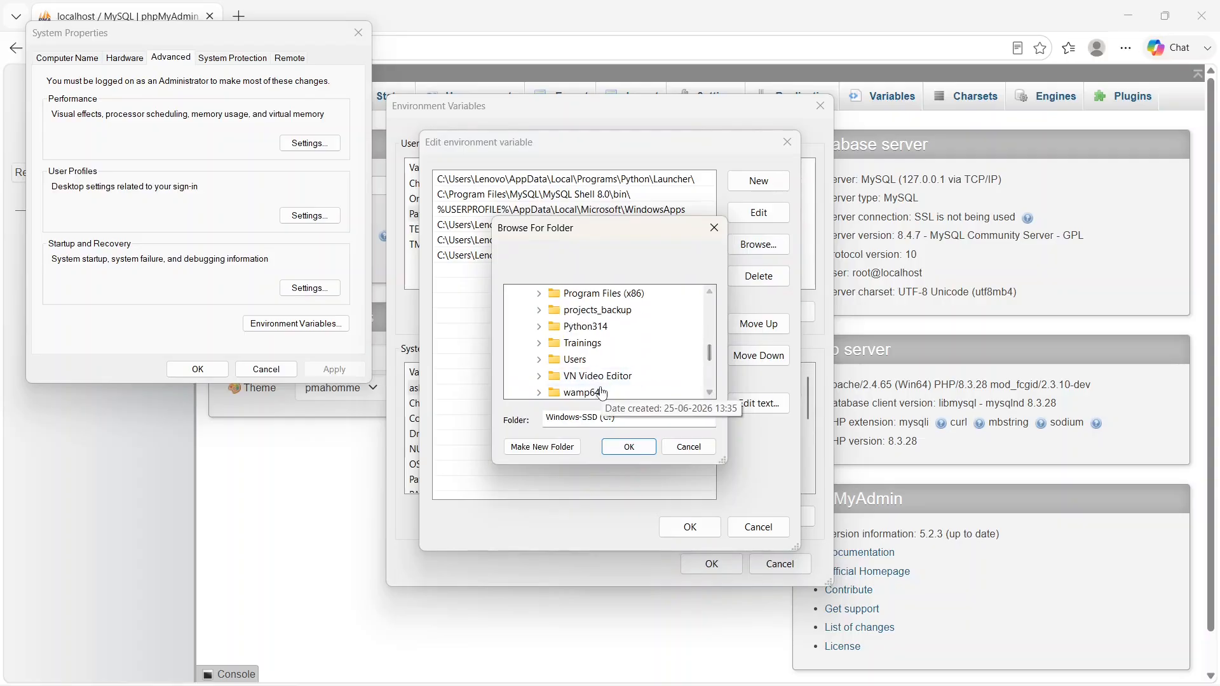
click(581, 392)
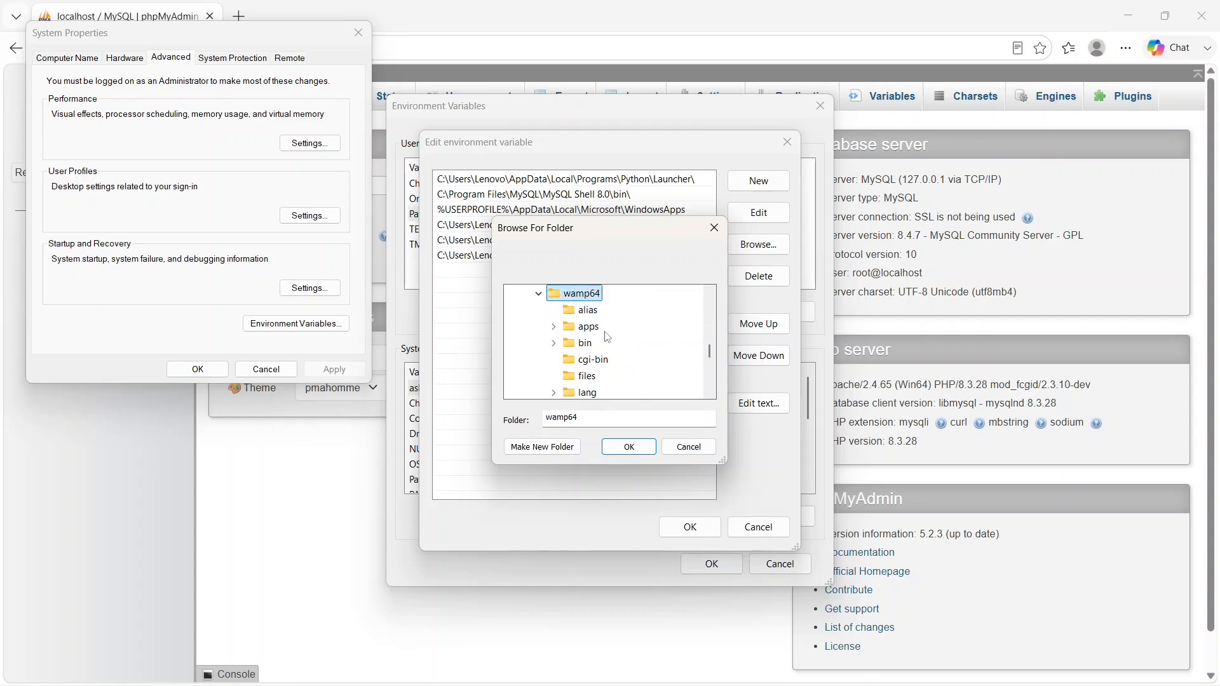
- Choose the php8.3.28 folder under wamp64\bin\php as the new Path entry
double_click(586, 327)
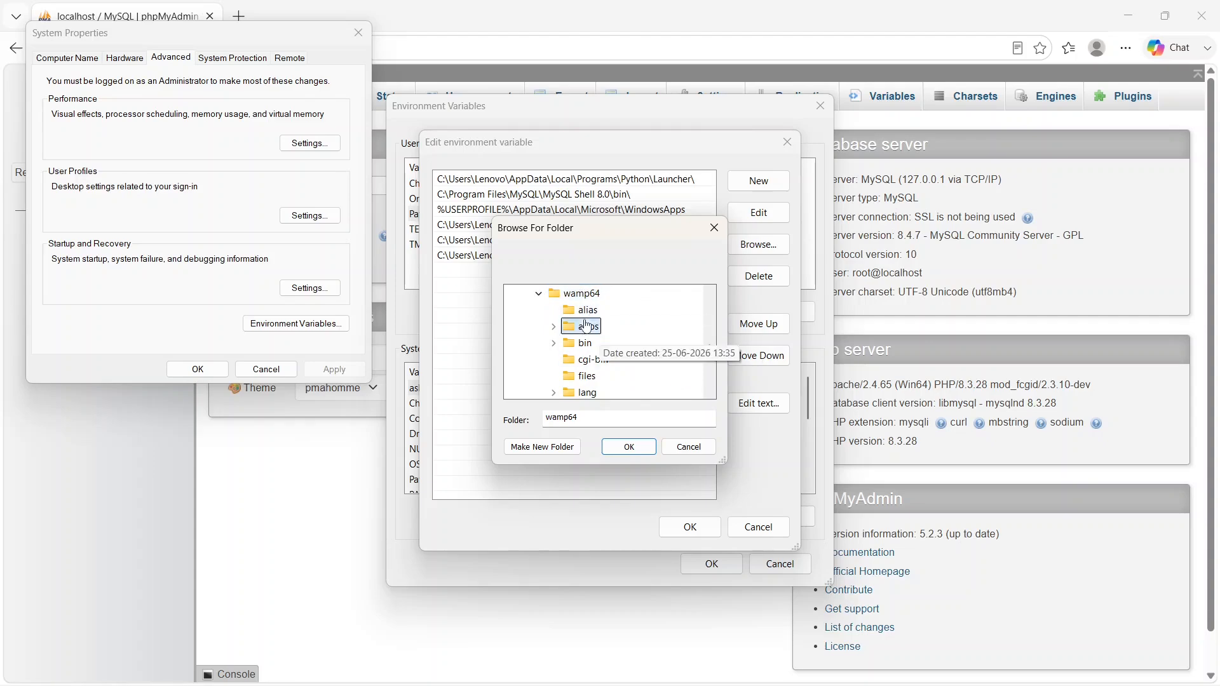
click(553, 328)
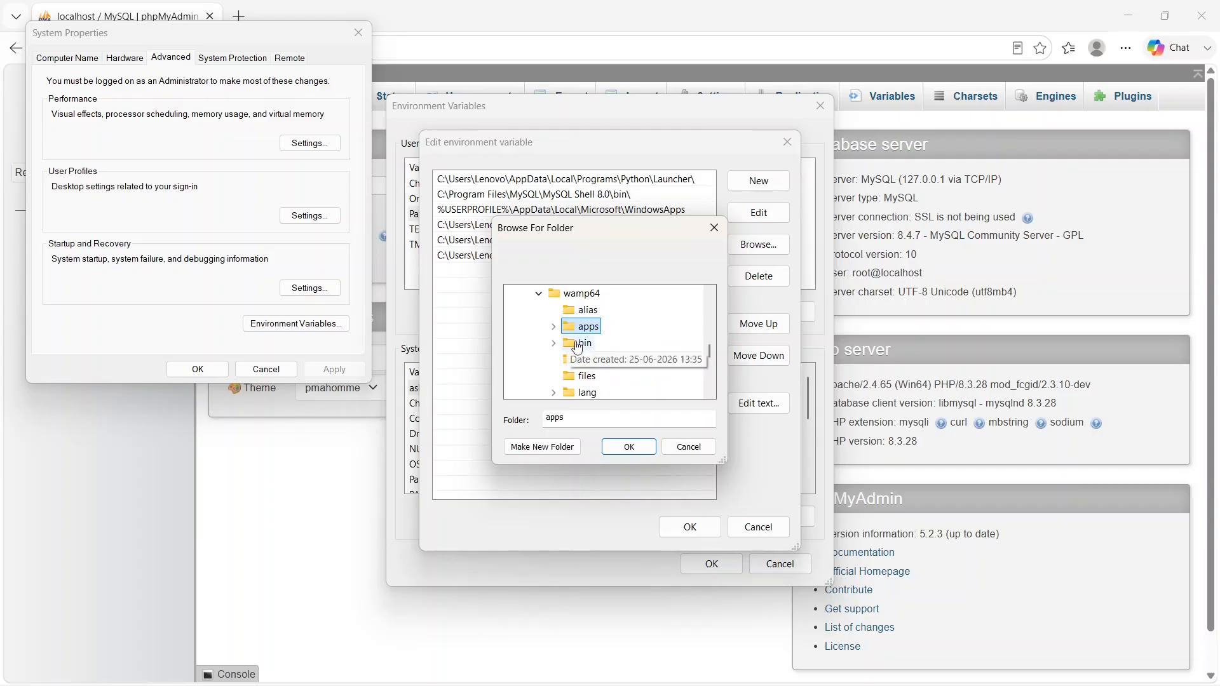
double_click(579, 343)
double_click(591, 376)
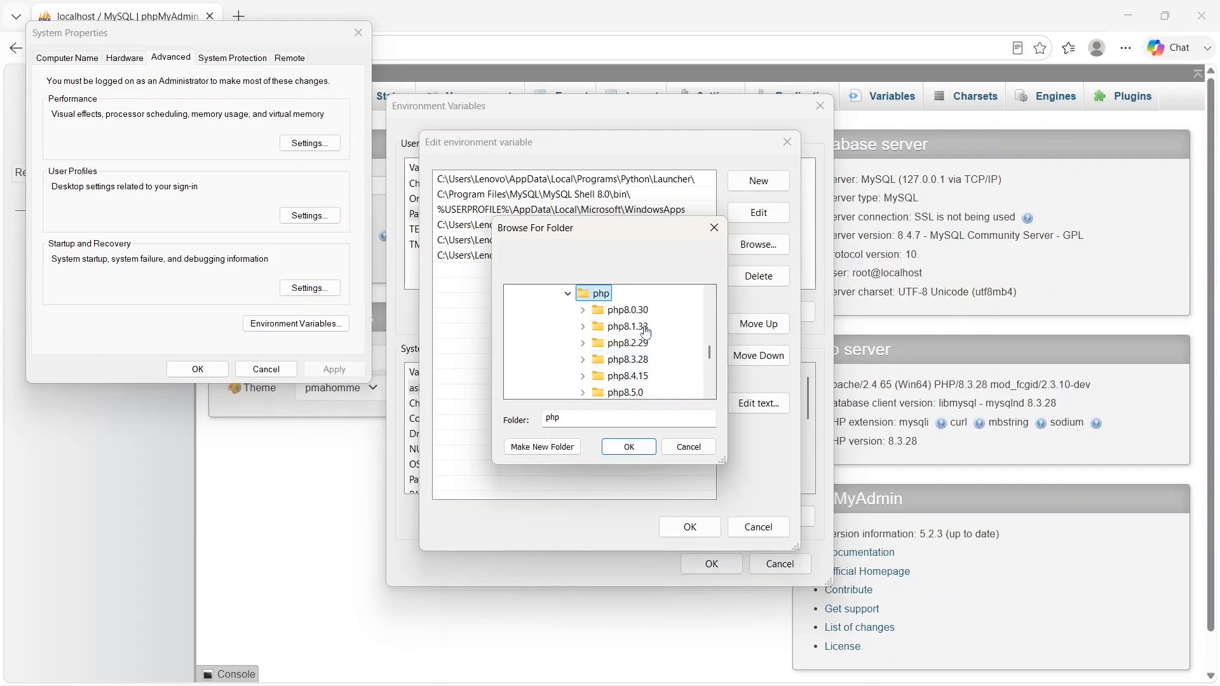
double_click(647, 362)
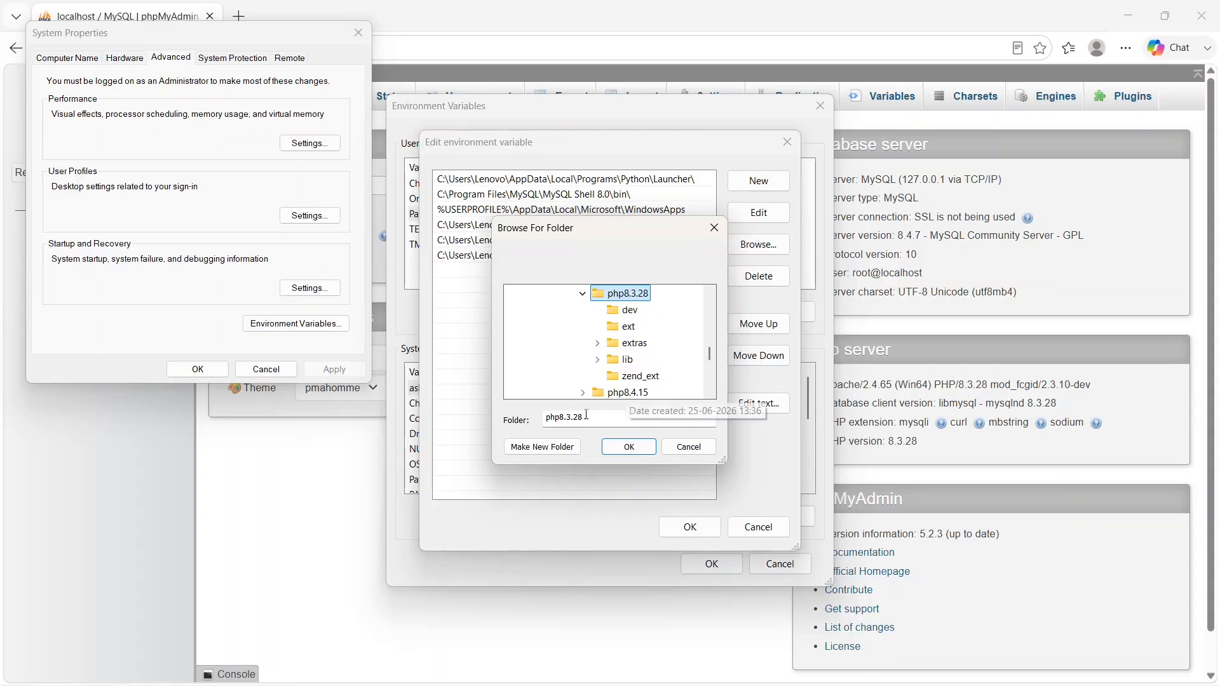
click(629, 446)
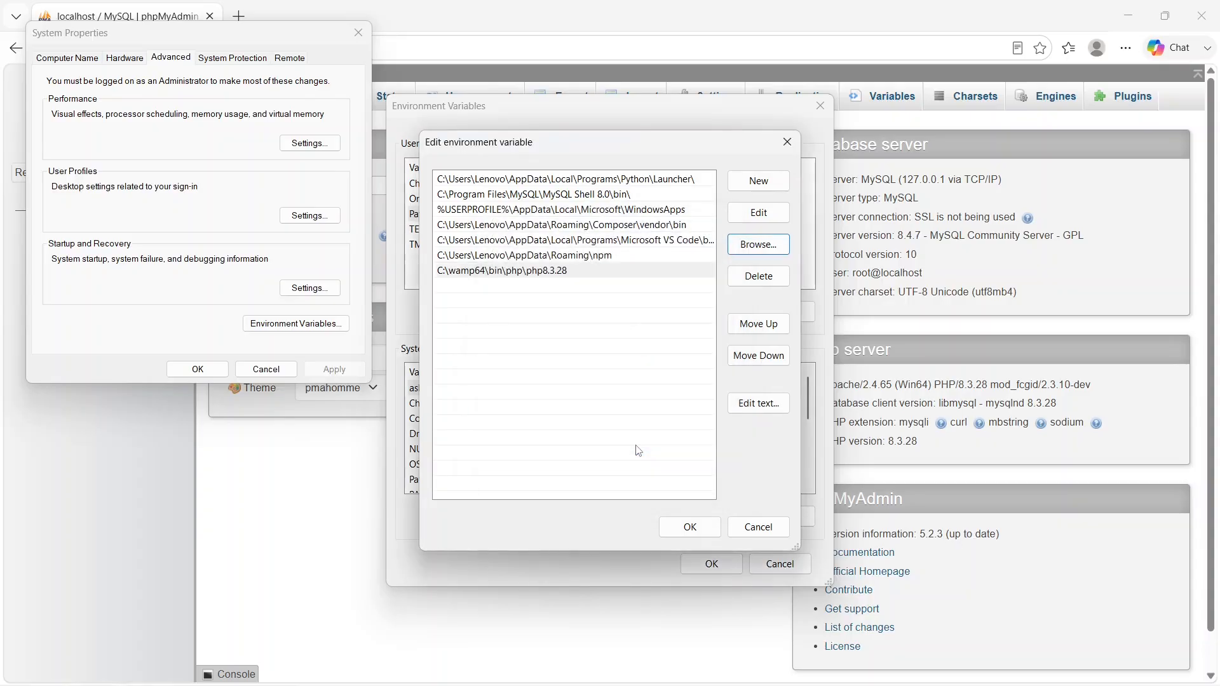
- Save the edited Path variable and accept the Environment Variables and System Properties dialogs
click(686, 529)
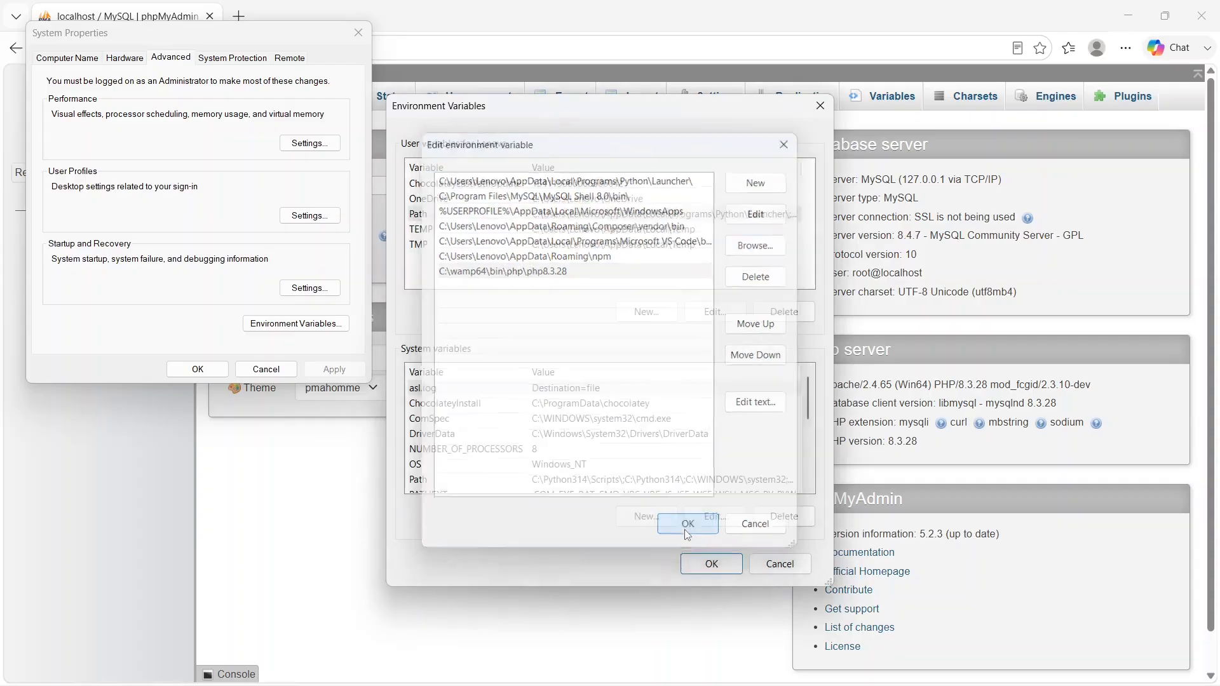
click(730, 567)
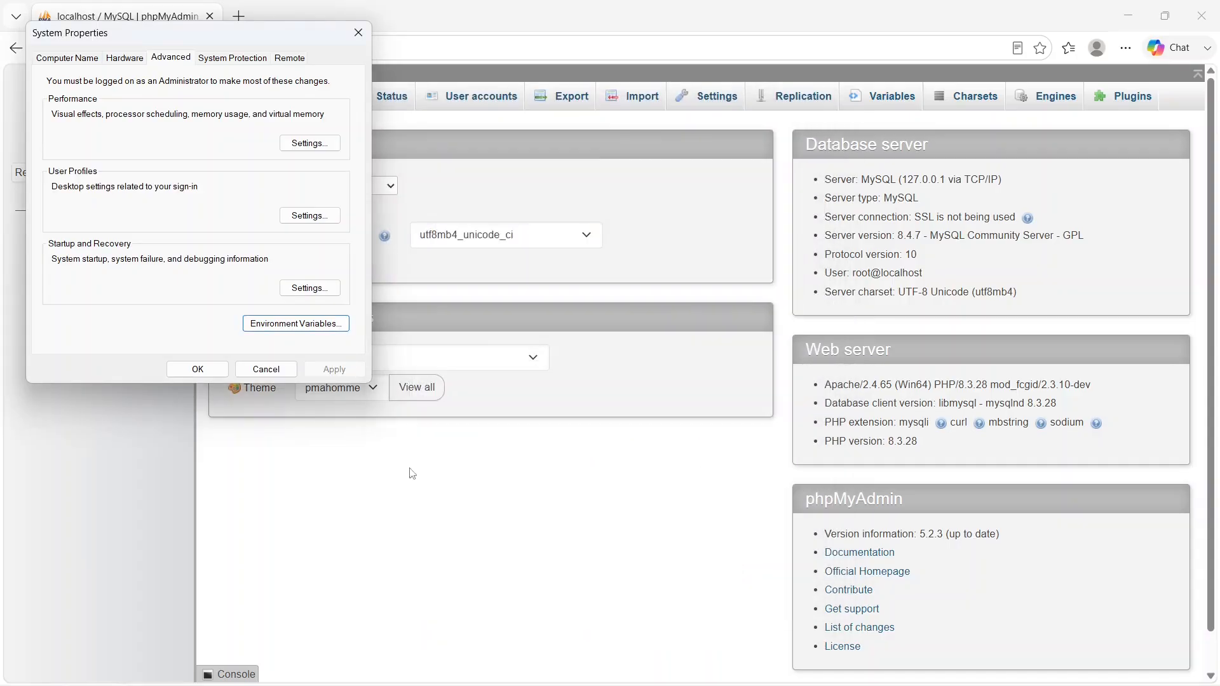
click(202, 371)
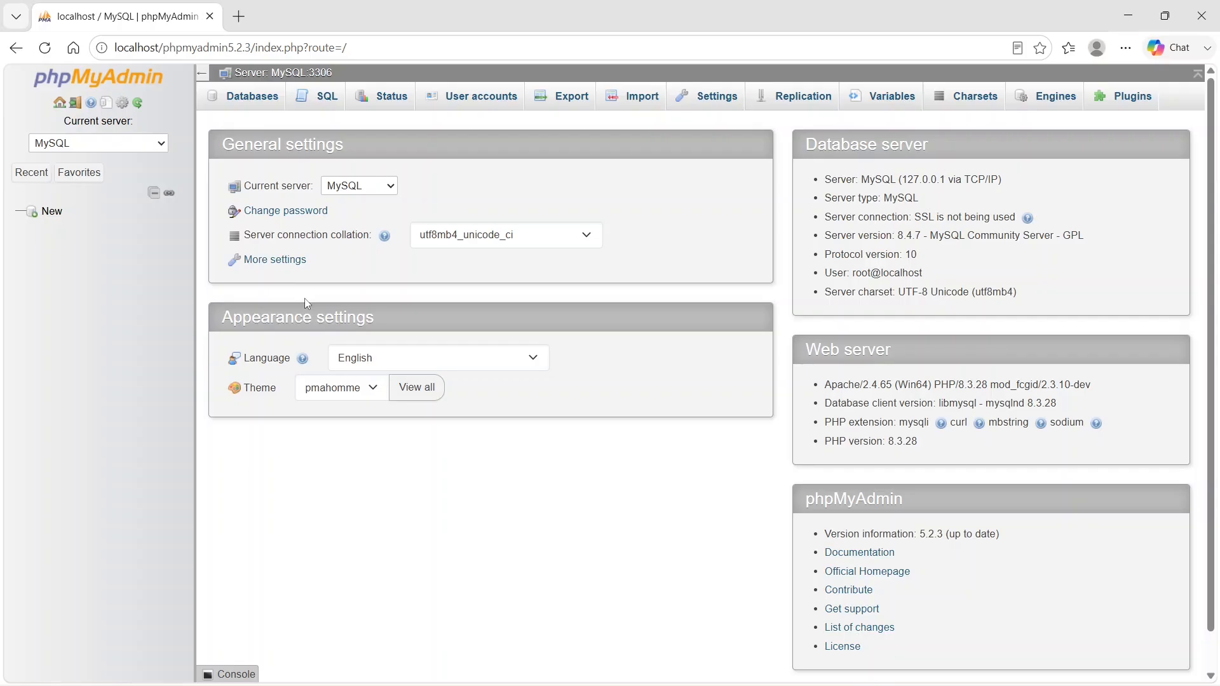
- Switch to Chrome, open wampserver.aviatechno.net in a new tab and examine its tools and Visual C++ Redistributable Packages section
click(244, 12)
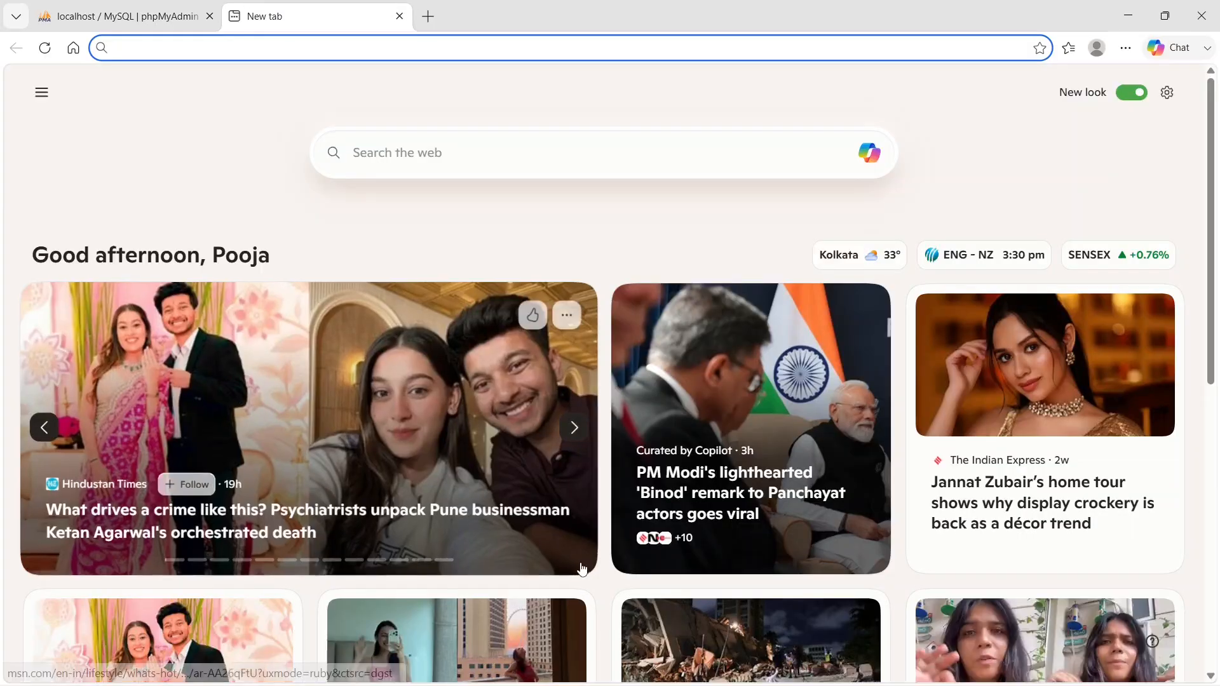
click(399, 16)
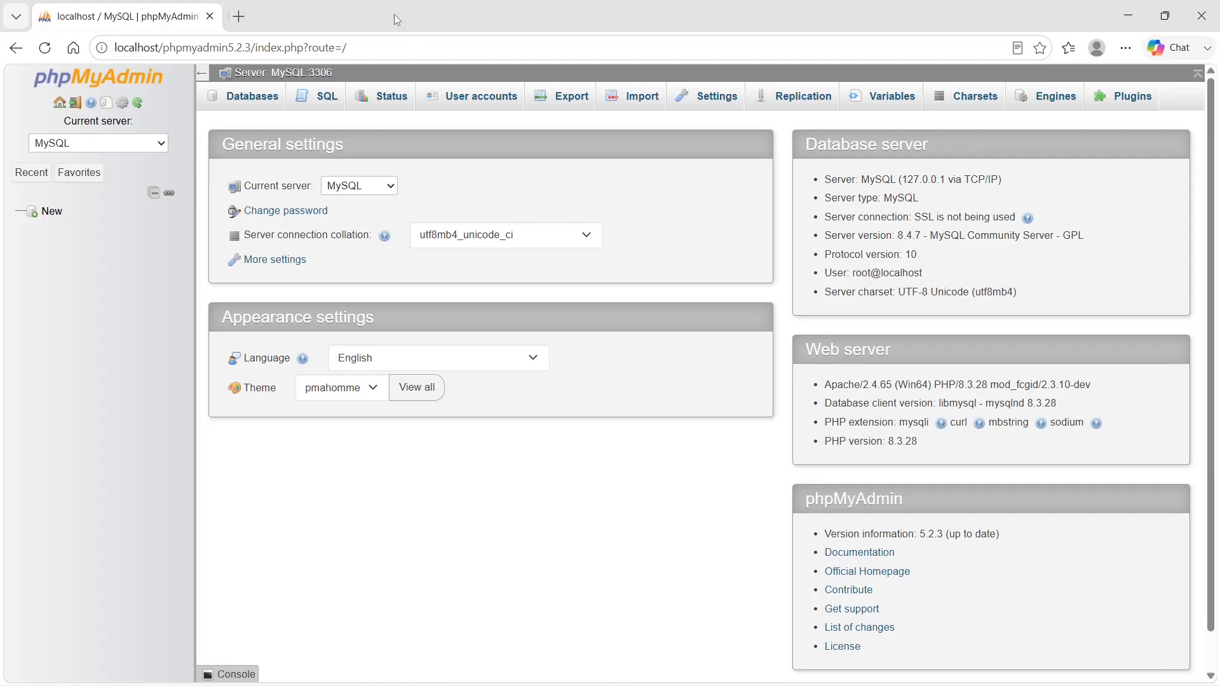
click(727, 671)
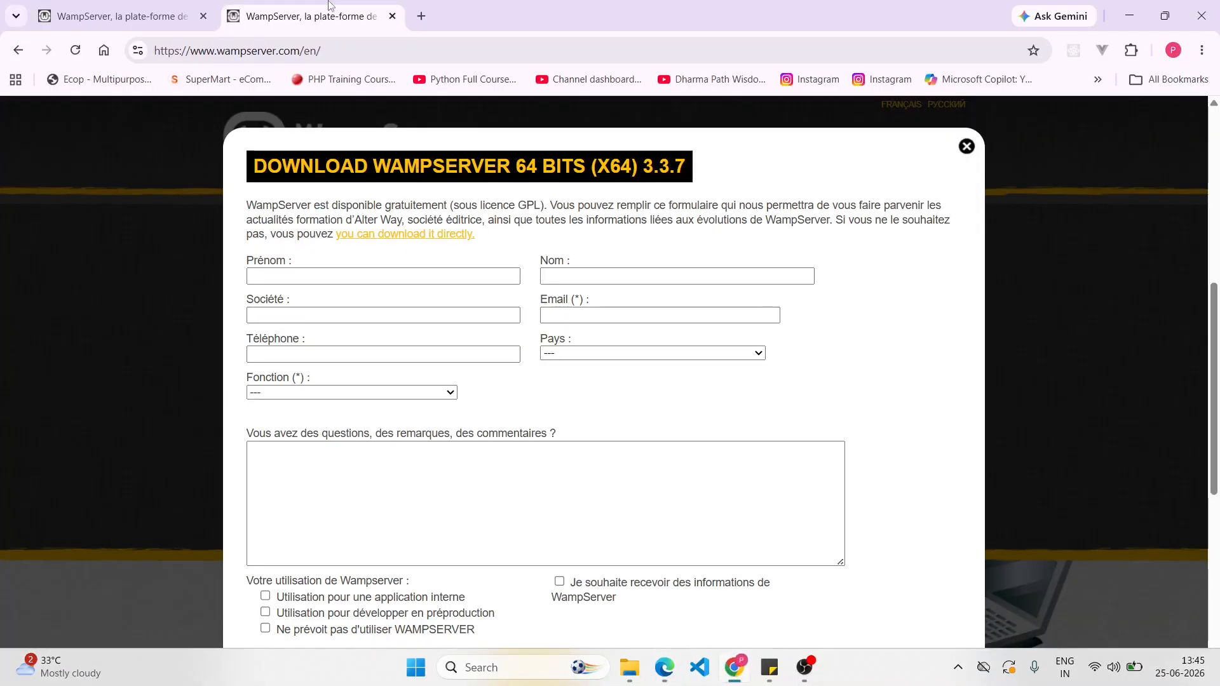
click(417, 19)
text(wa)
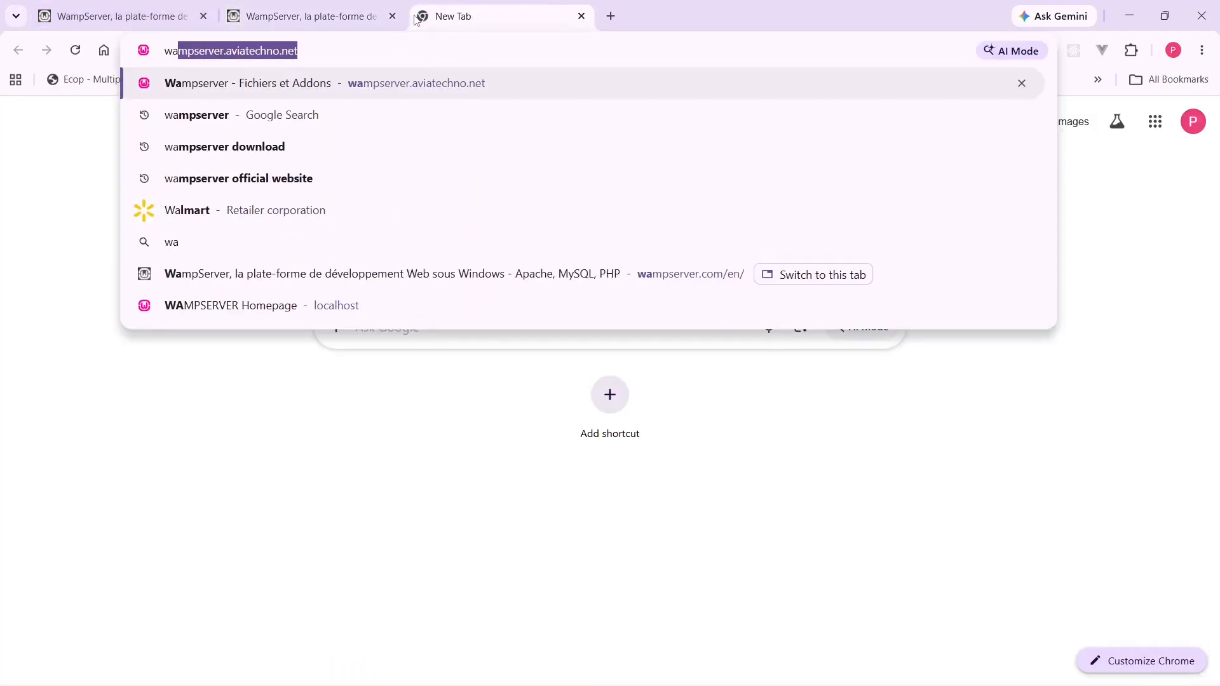
key(Return)
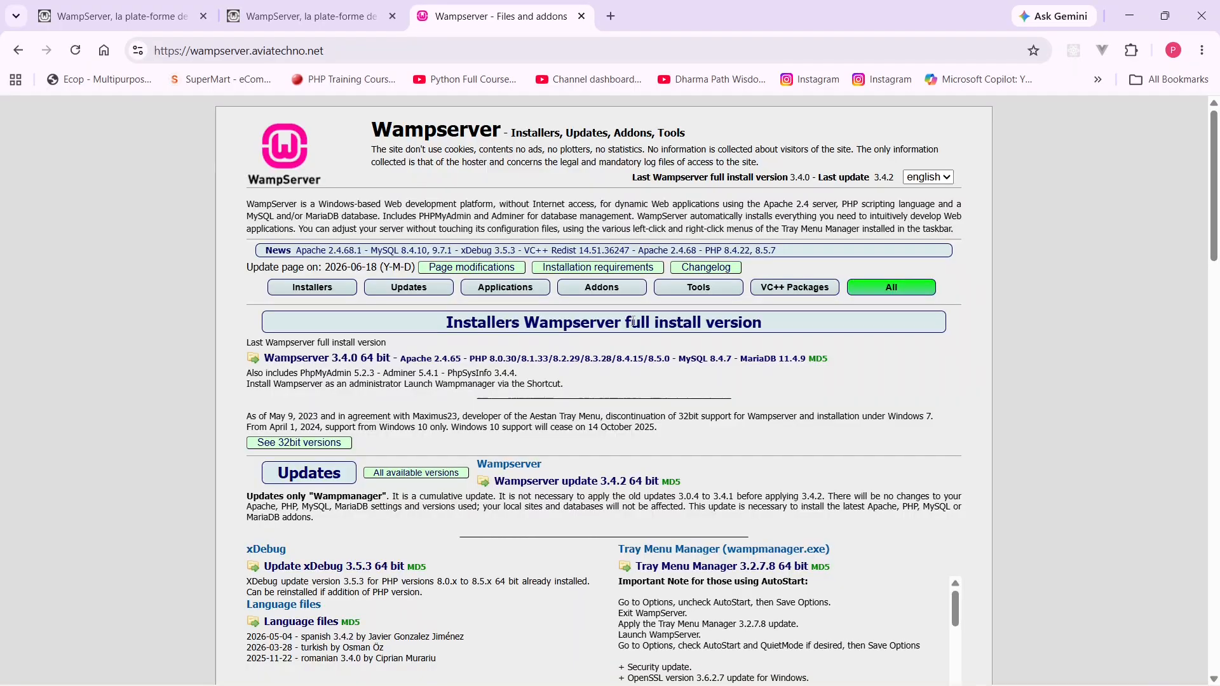
drag(1216, 271, 1217, 668)
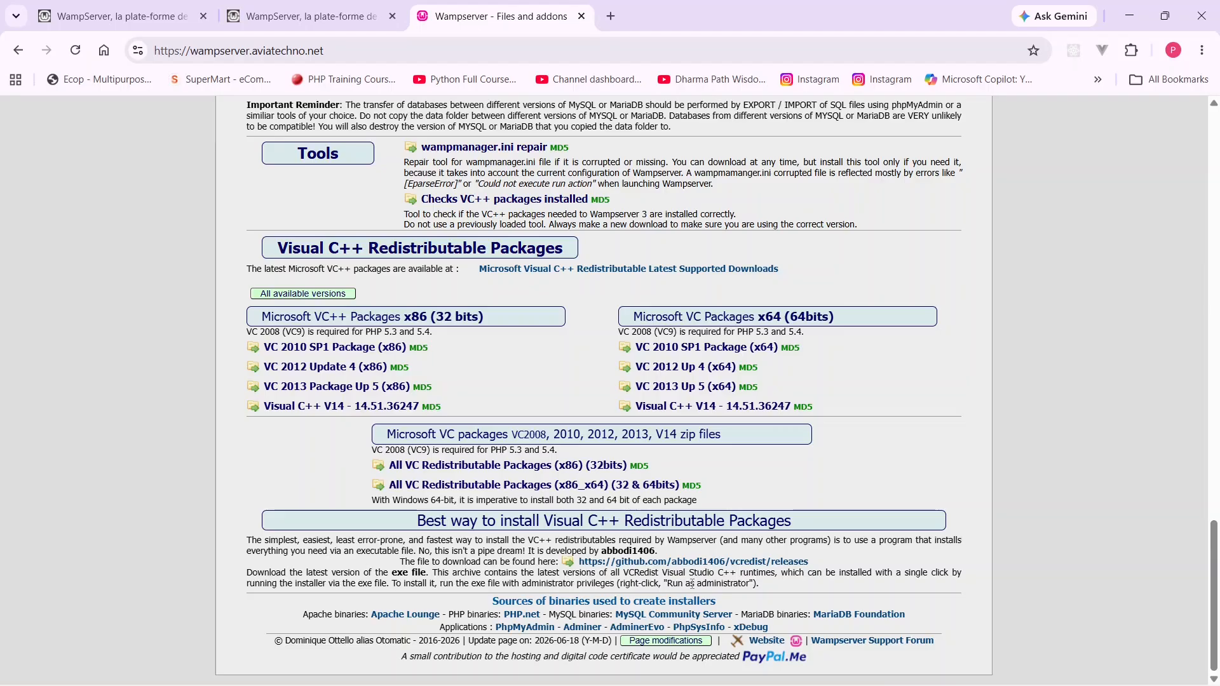
mouse_move(1169, 685)
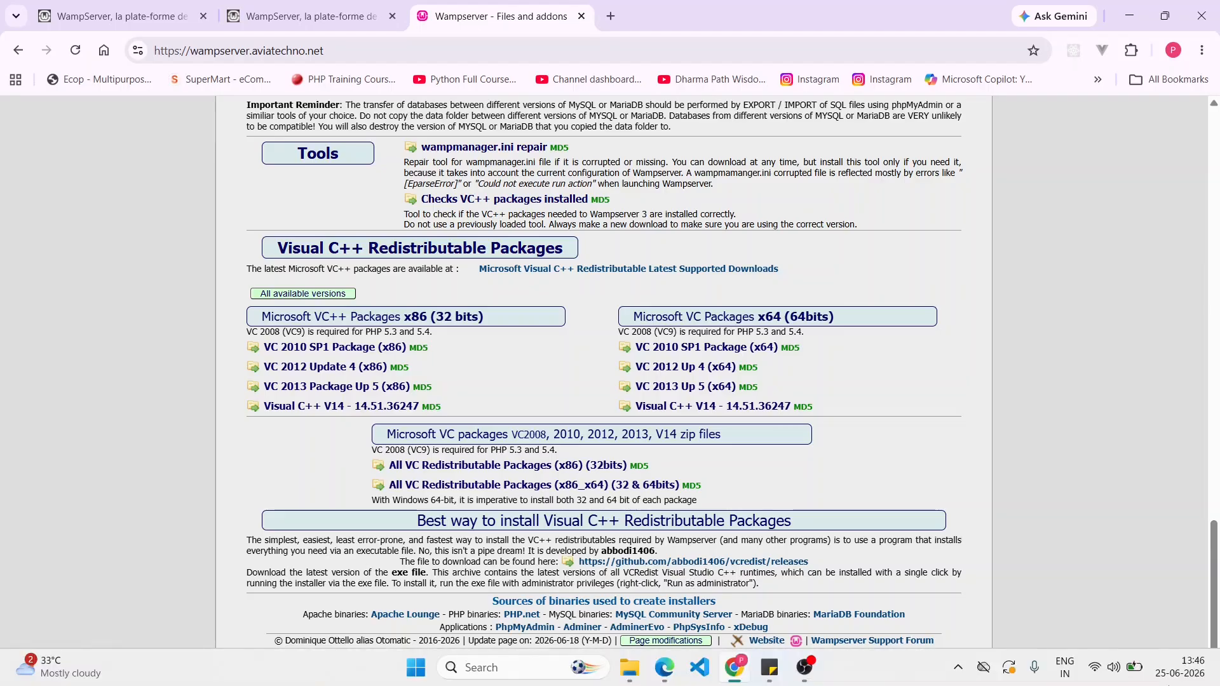